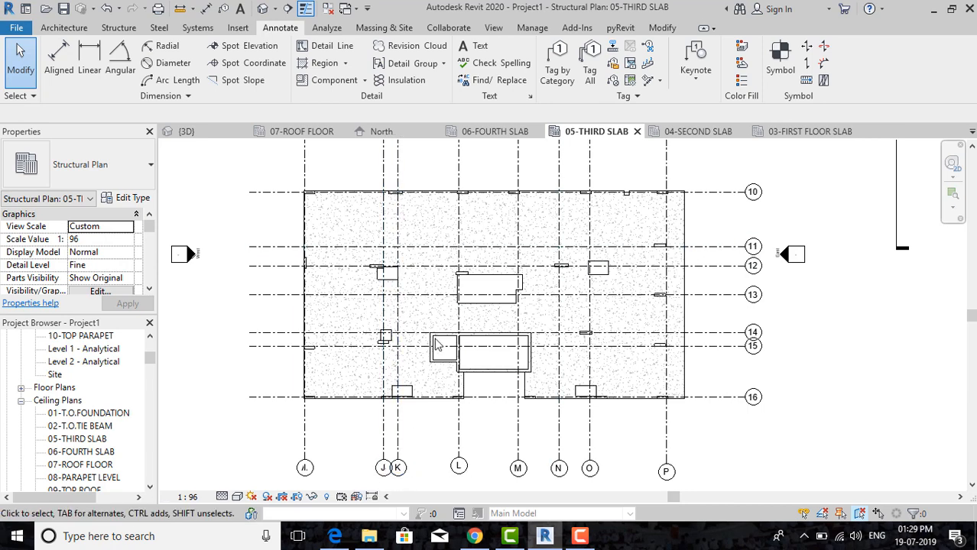
Examine the 240MM SLAB foundation slab, its openings and its outer edges on the third slab plan.
middle_drag(388, 280, 383, 304)
scroll(478, 408, up, 1)
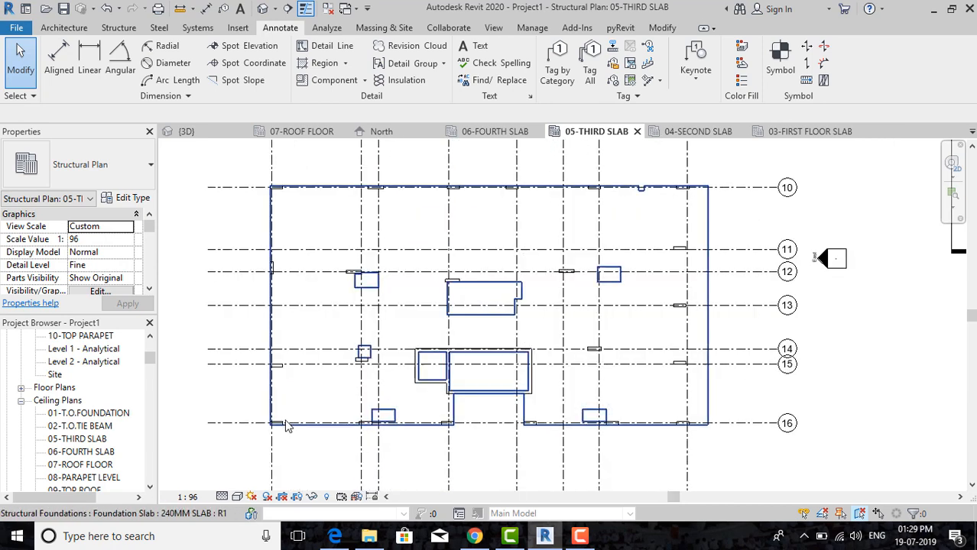
click(710, 218)
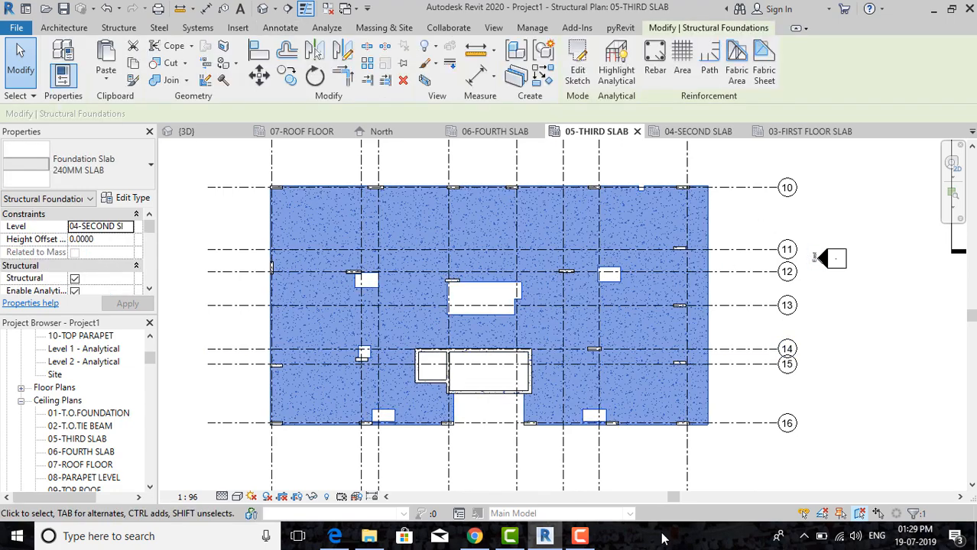
click(470, 488)
scroll(343, 282, up, 2)
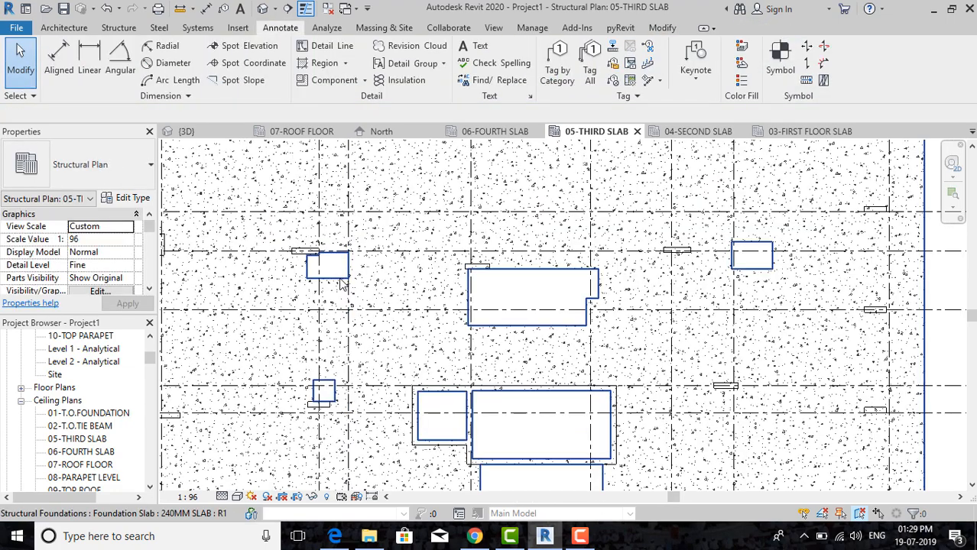
click(343, 283)
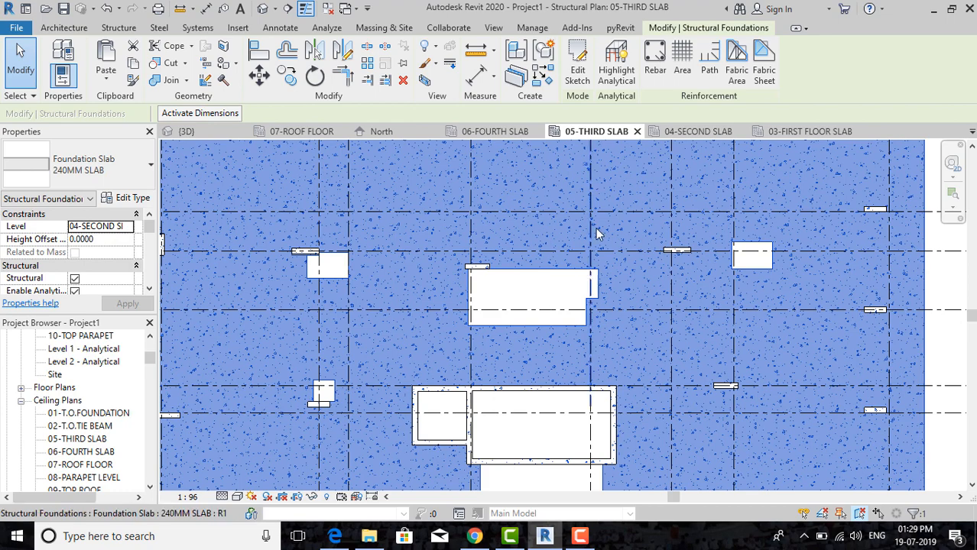
key(Escape)
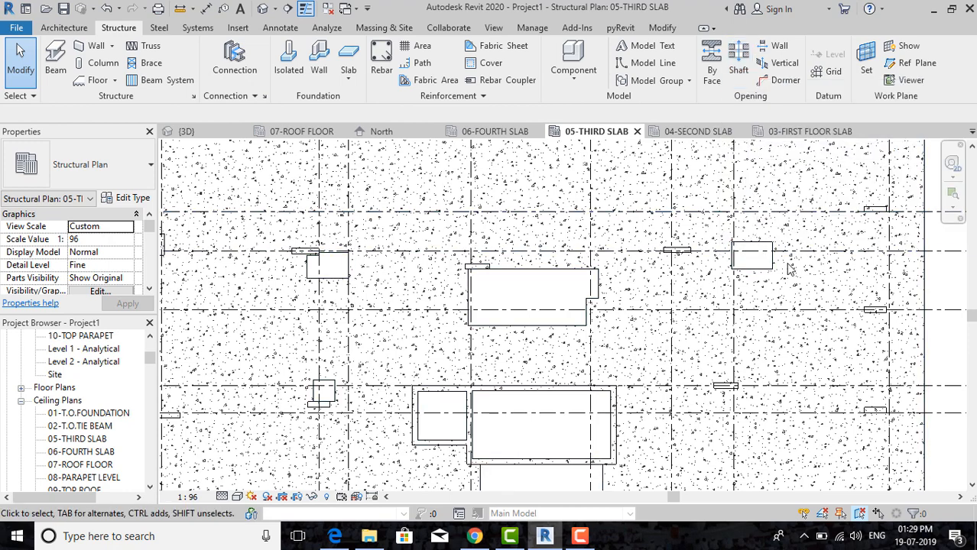
scroll(716, 274, down, 1)
scroll(541, 276, down, 1)
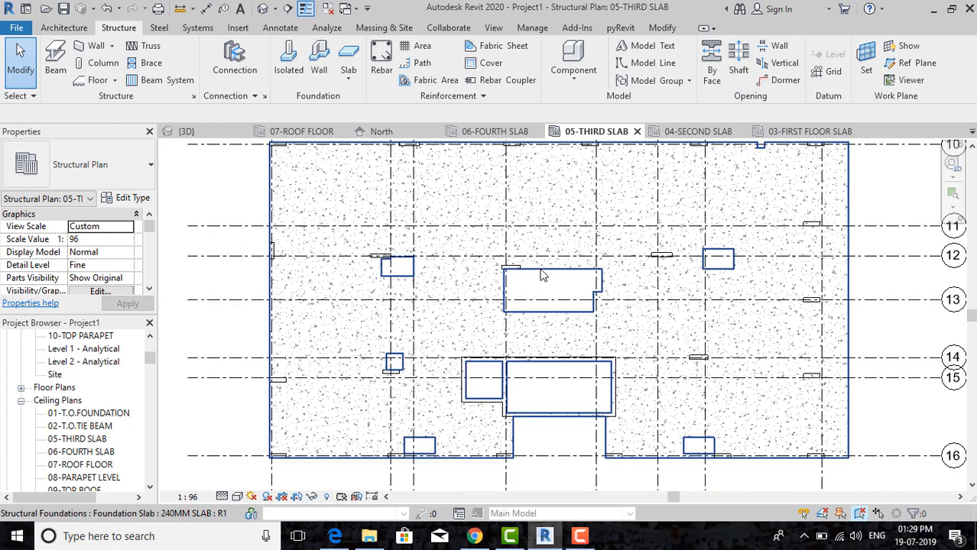
click(541, 276)
middle_drag(565, 314, 549, 314)
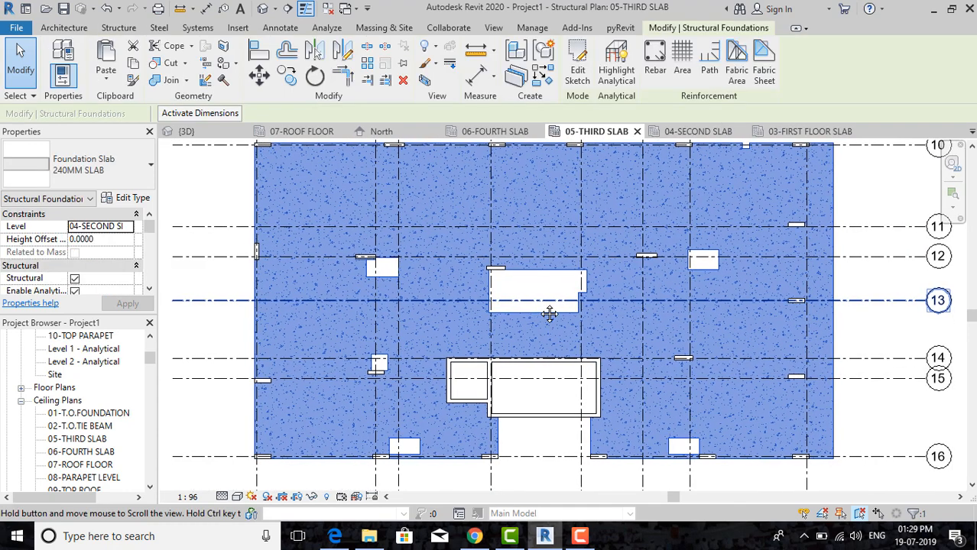
key(Escape)
scroll(327, 252, down, 1)
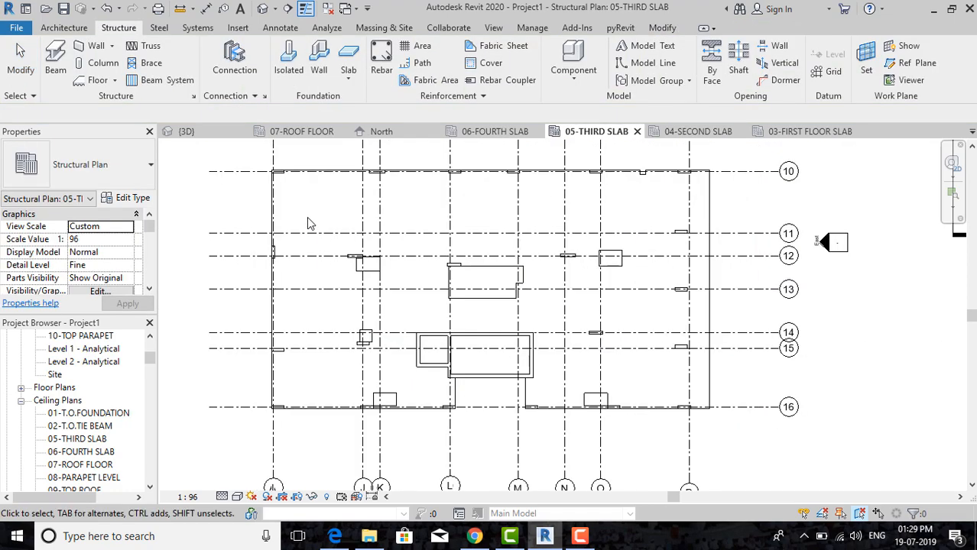
drag(250, 153, 693, 440)
key(Escape)
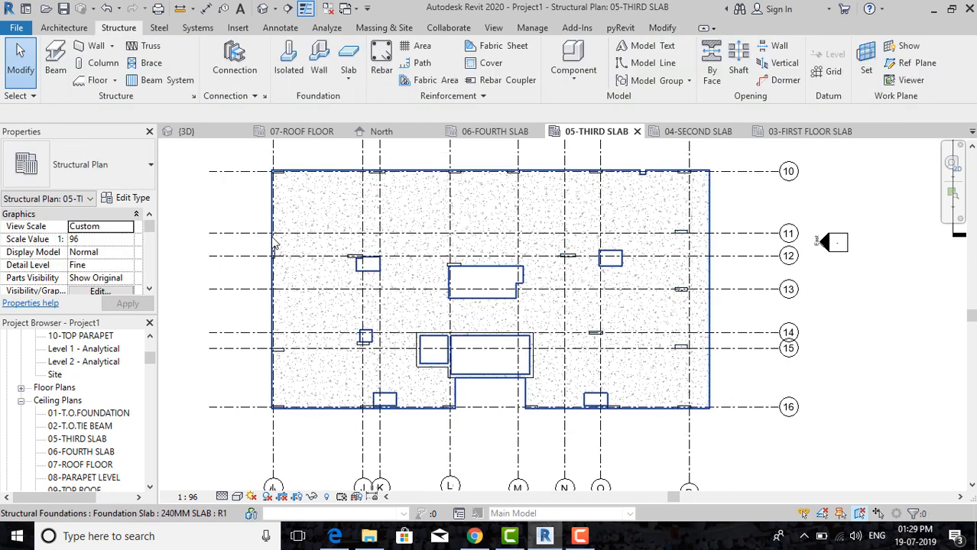
Add an aligned dimension between grids I and J, placing it below the slab's lower edge.
click(272, 31)
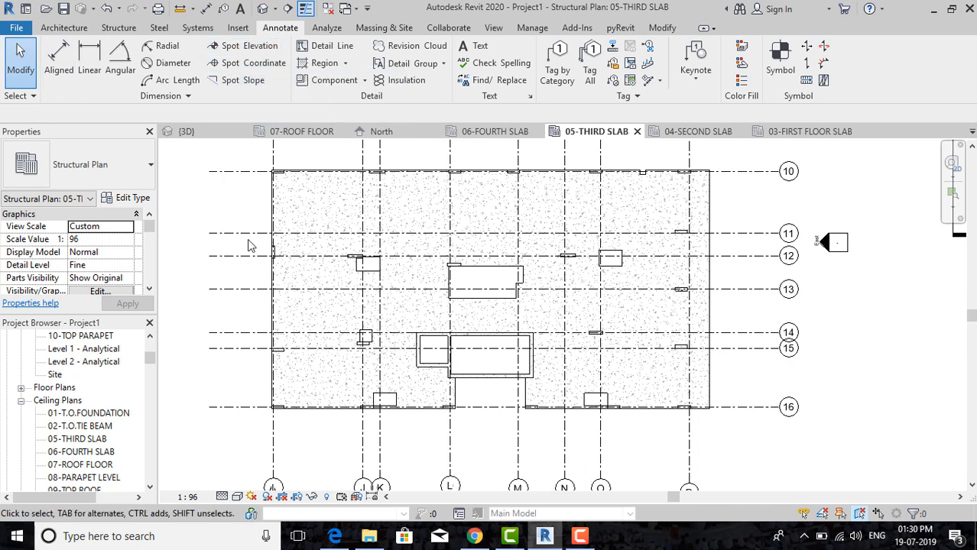
click(68, 74)
scroll(327, 229, down, 2)
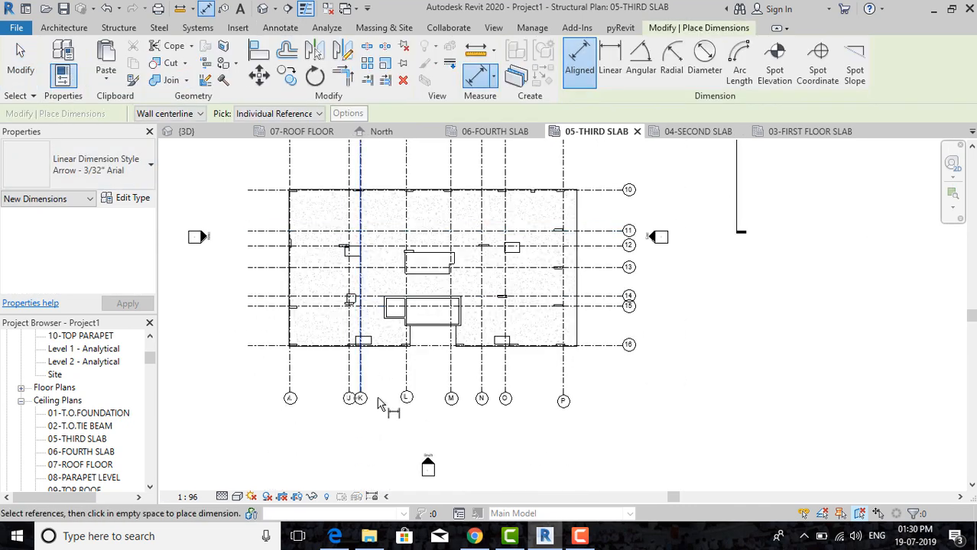
scroll(372, 388, up, 4)
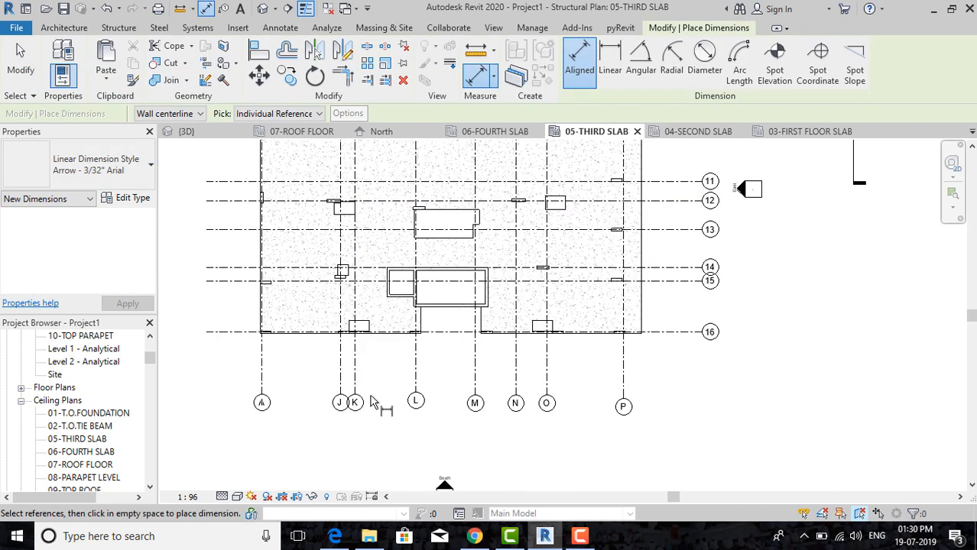
middle_drag(379, 398, 392, 416)
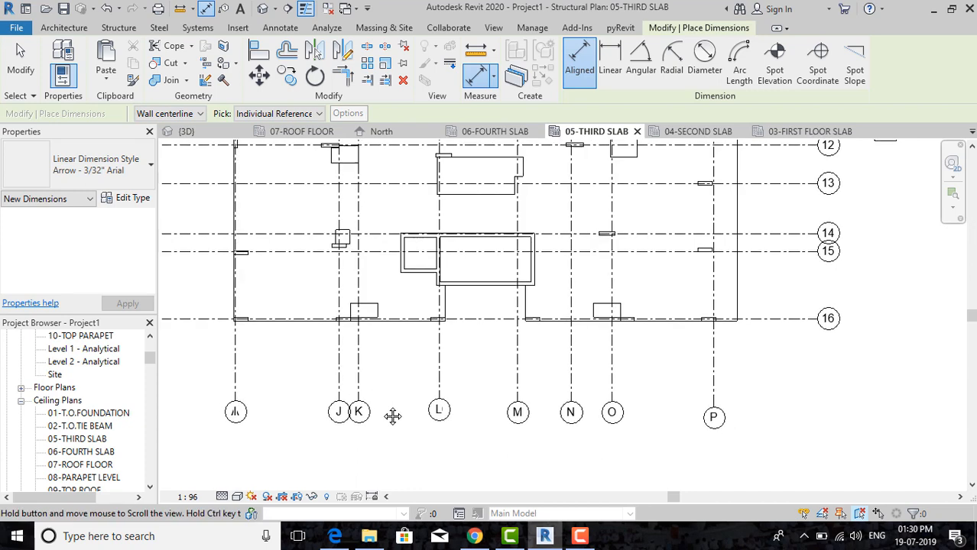
click(236, 382)
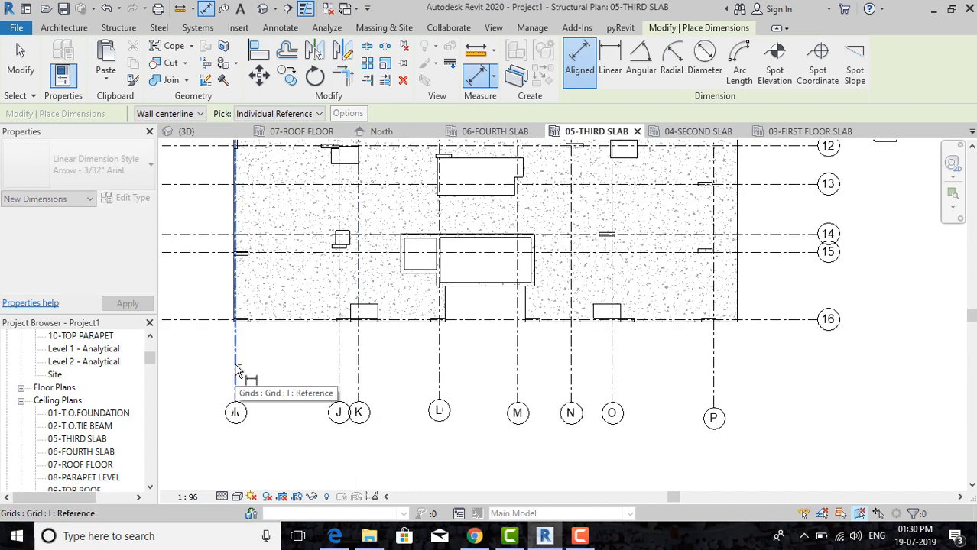
click(340, 384)
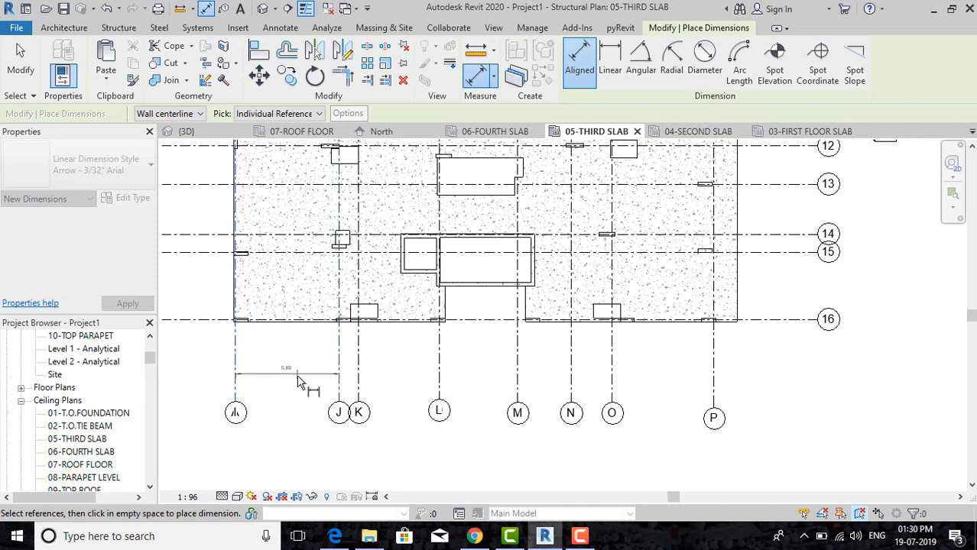
click(297, 366)
scroll(273, 371, up, 4)
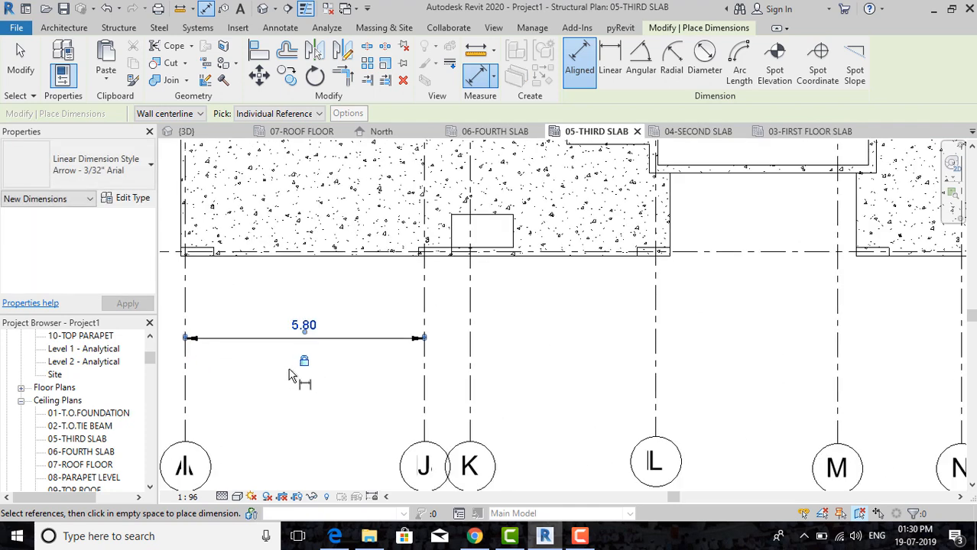
Try a separate aligned dimension between grids J and K, and undo it.
scroll(306, 375, down, 1)
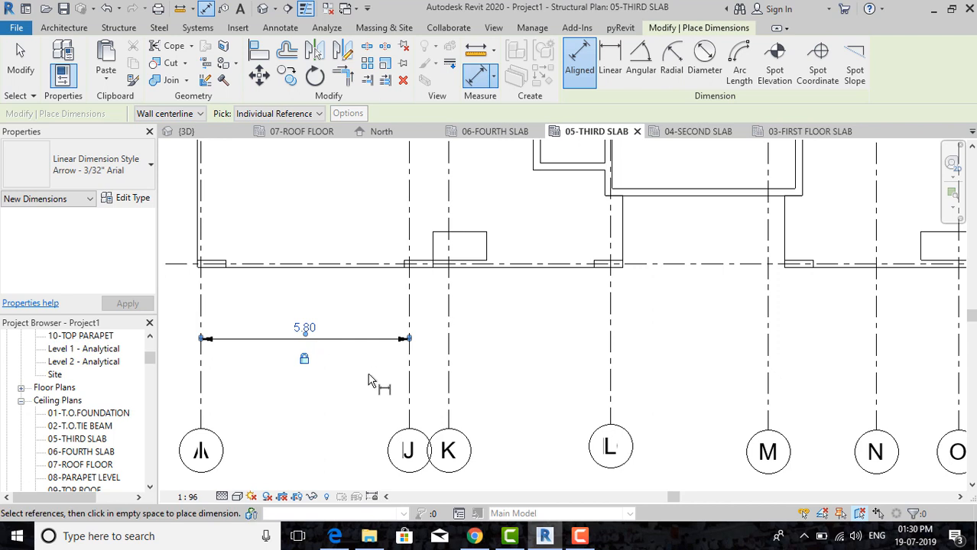
click(409, 375)
click(448, 375)
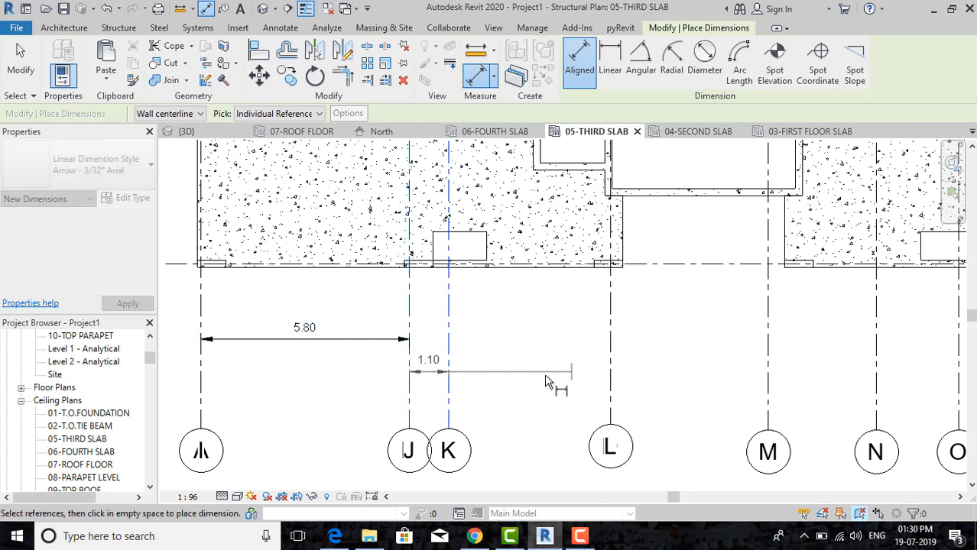
click(430, 394)
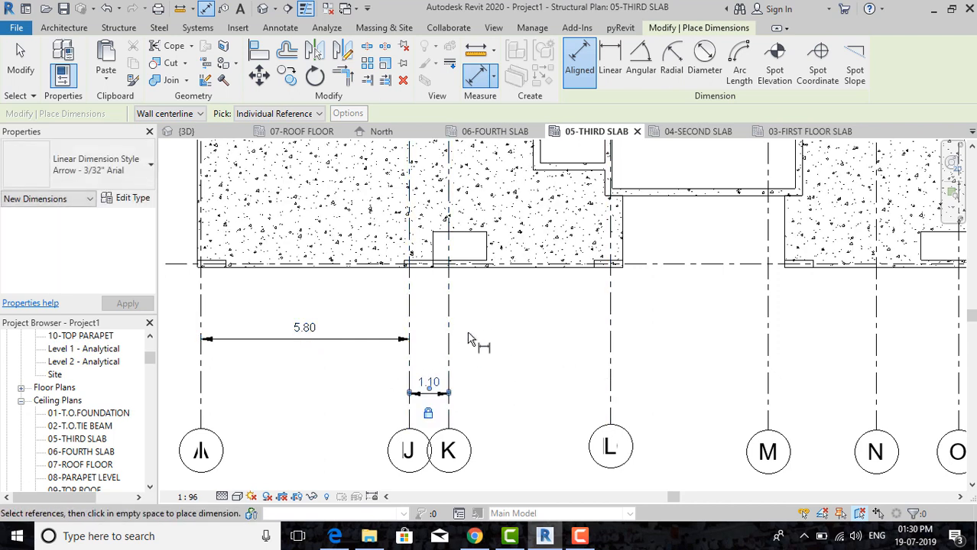
key(ctrl+z)
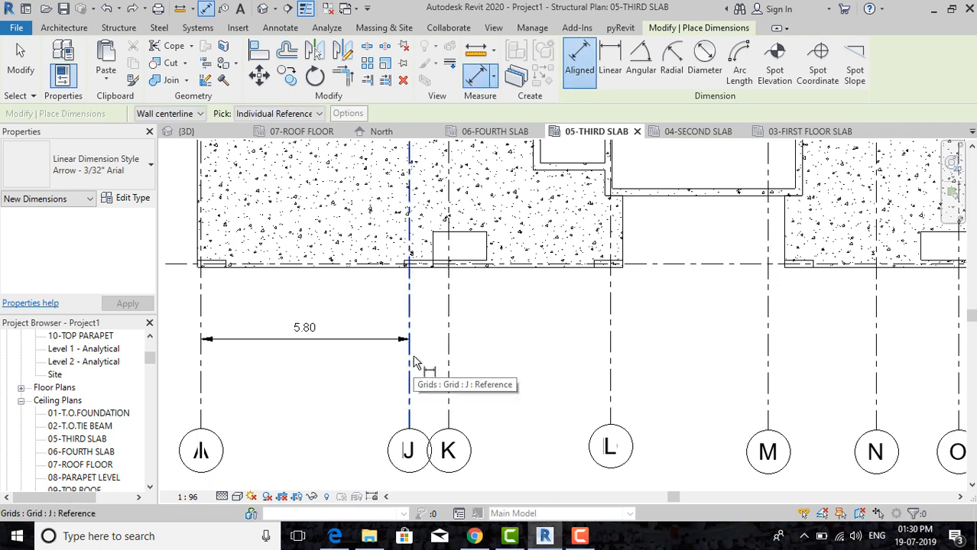
Place one continuous aligned dimension string across grids I, J, K, L, M, N, O and P, below the existing dimension.
click(201, 390)
click(408, 392)
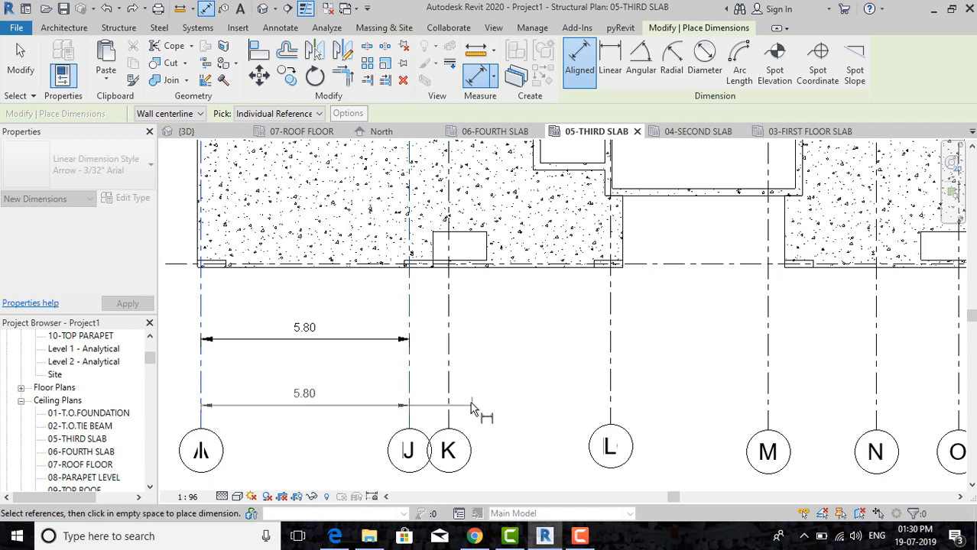
click(448, 392)
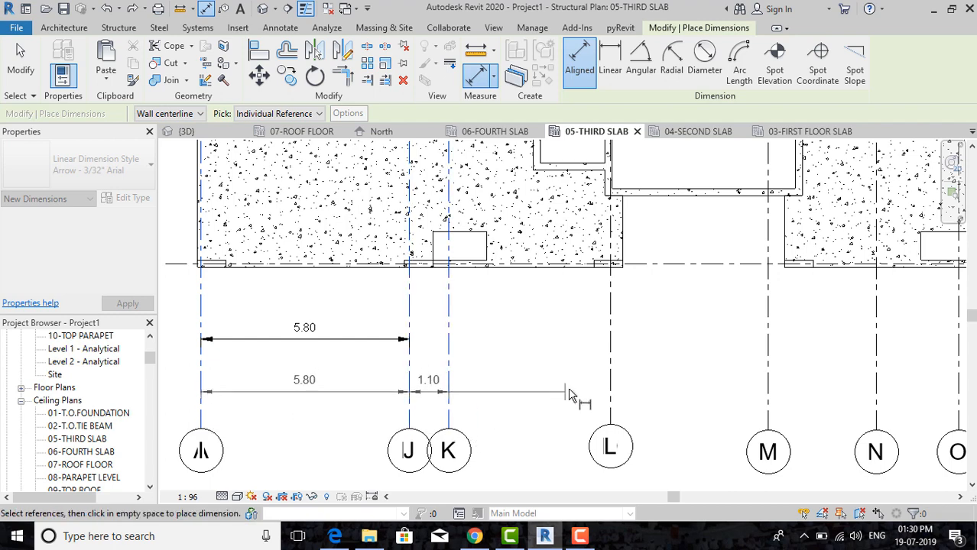
click(610, 382)
click(769, 384)
middle_drag(769, 383, 609, 363)
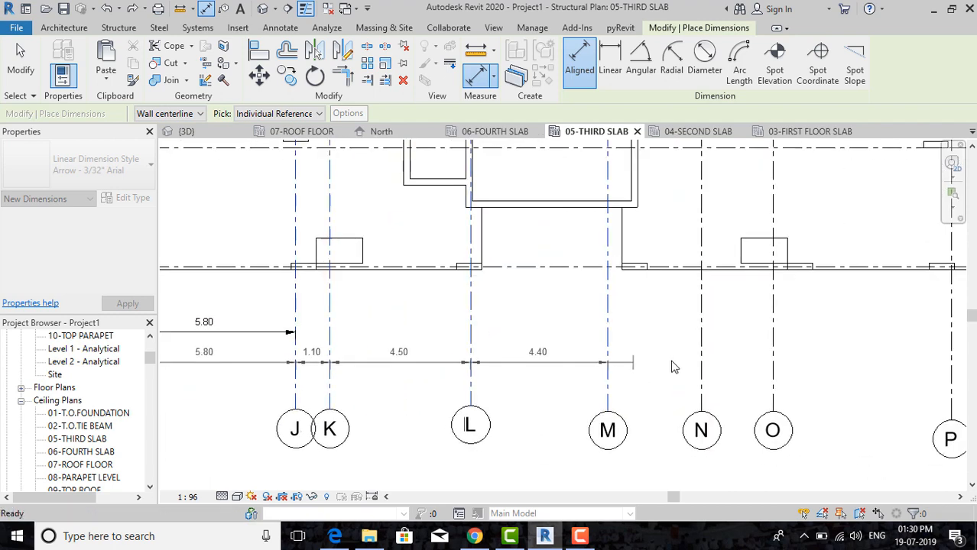
click(701, 371)
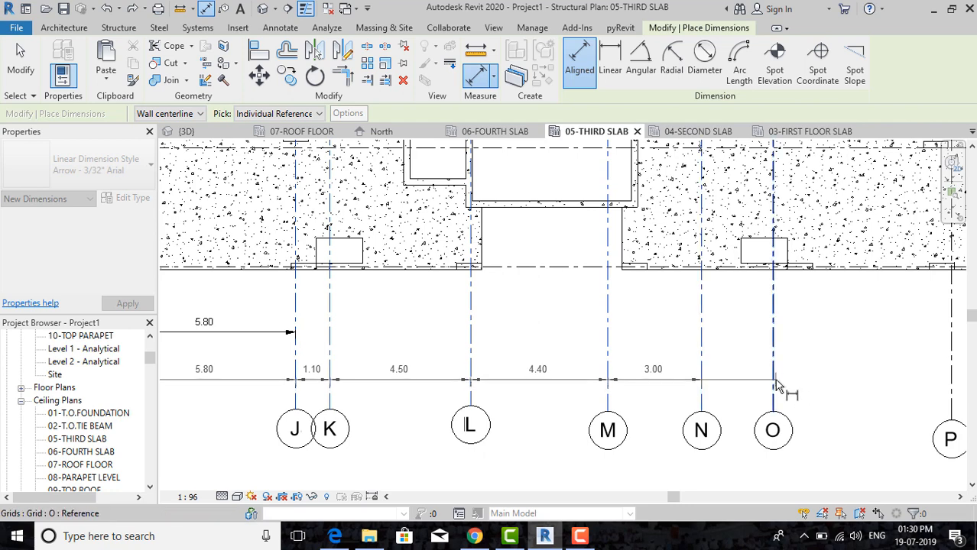
click(773, 386)
scroll(773, 386, down, 2)
click(892, 382)
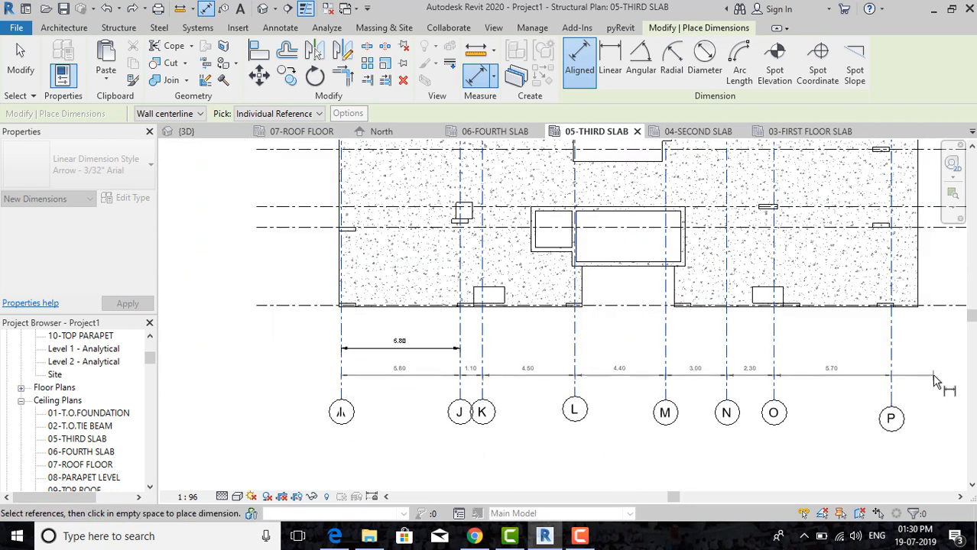
click(934, 380)
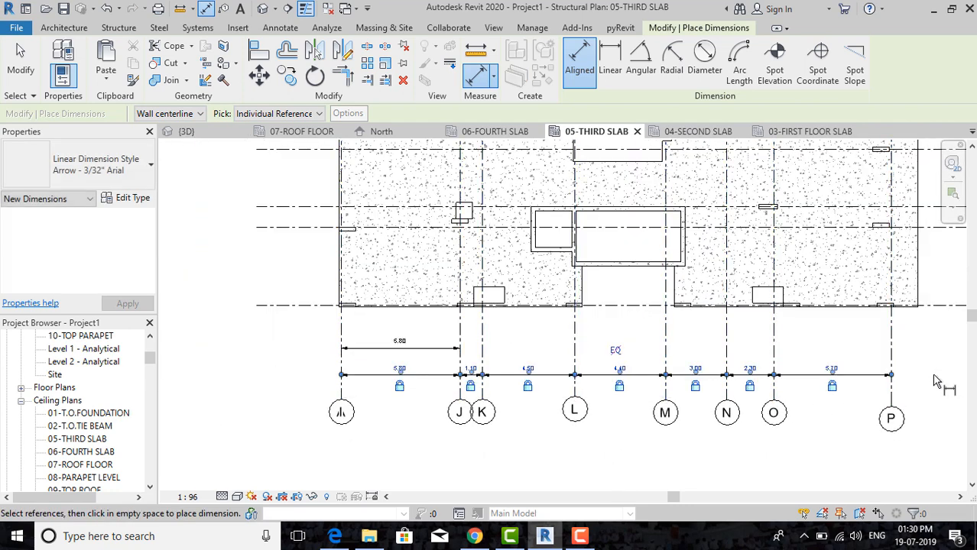
key(Escape)
key(Escape)
Delete the continuous dimension string spanning grids I to P, leaving the elements constrained.
scroll(609, 411, up, 2)
scroll(610, 410, down, 1)
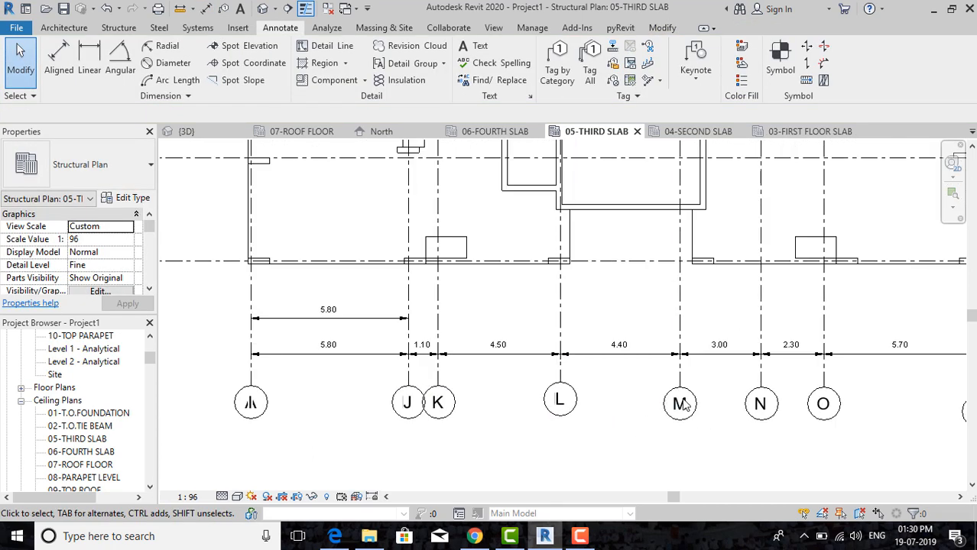
middle_drag(683, 399, 616, 392)
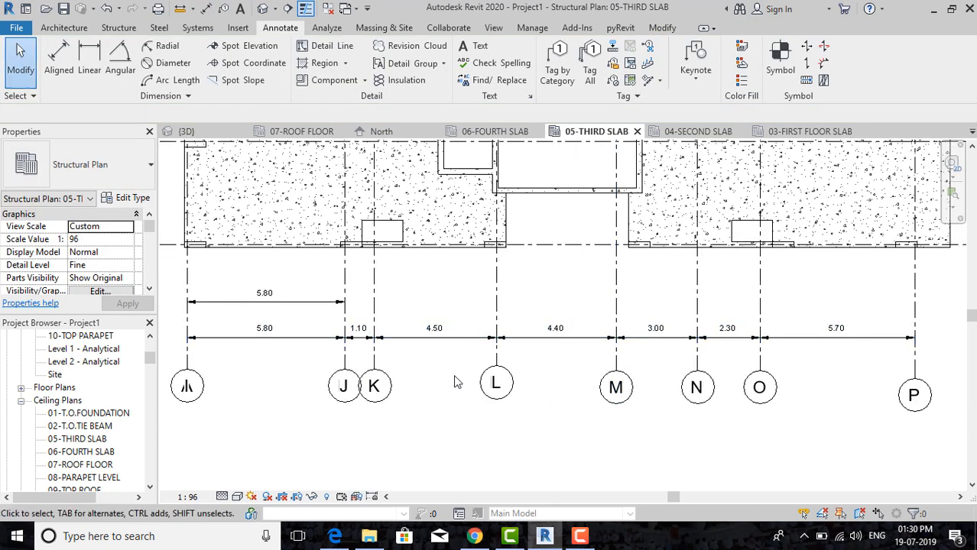
click(429, 339)
key(Delete)
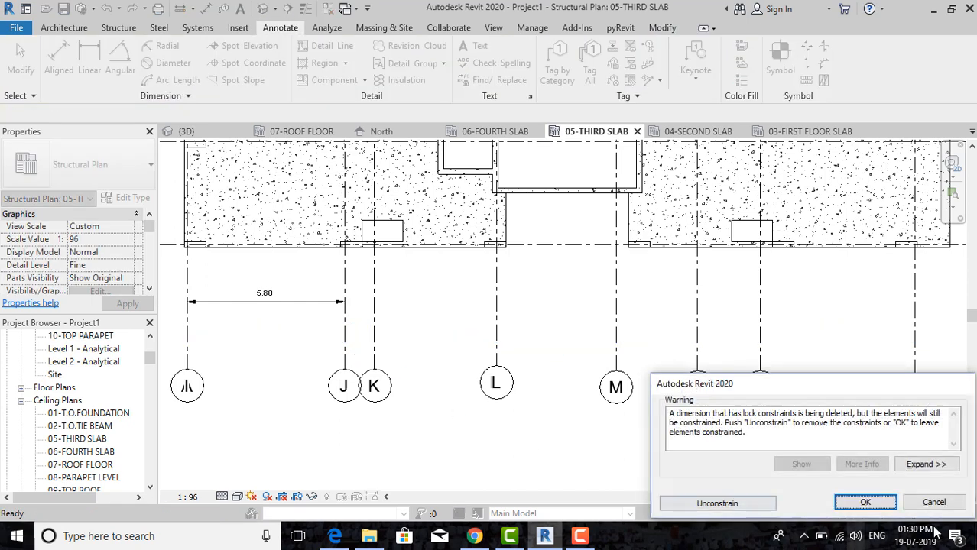
click(871, 505)
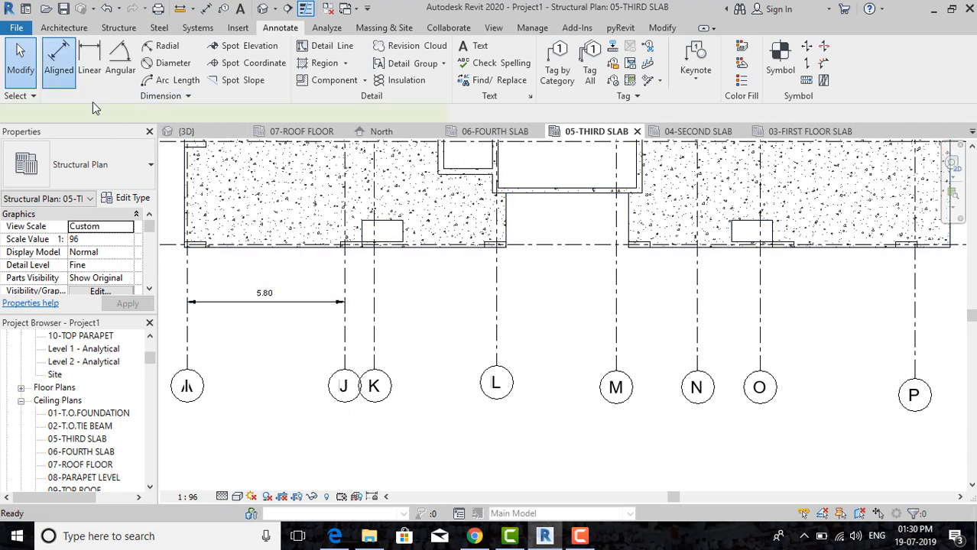
click(59, 57)
key(Escape)
key(Escape)
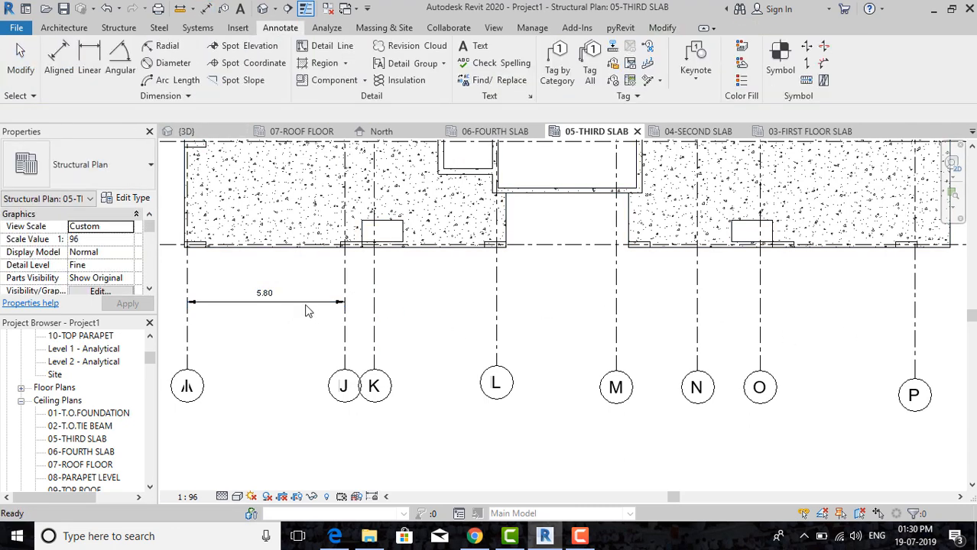
Extend the existing dimension between grids I and J across grids K, L, M, N, O and P by editing its witness lines.
click(303, 304)
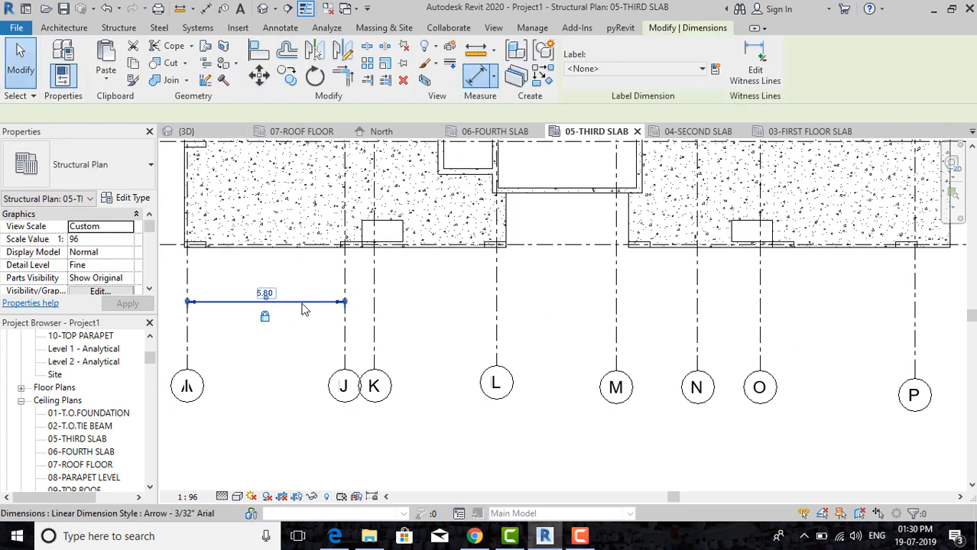
click(755, 75)
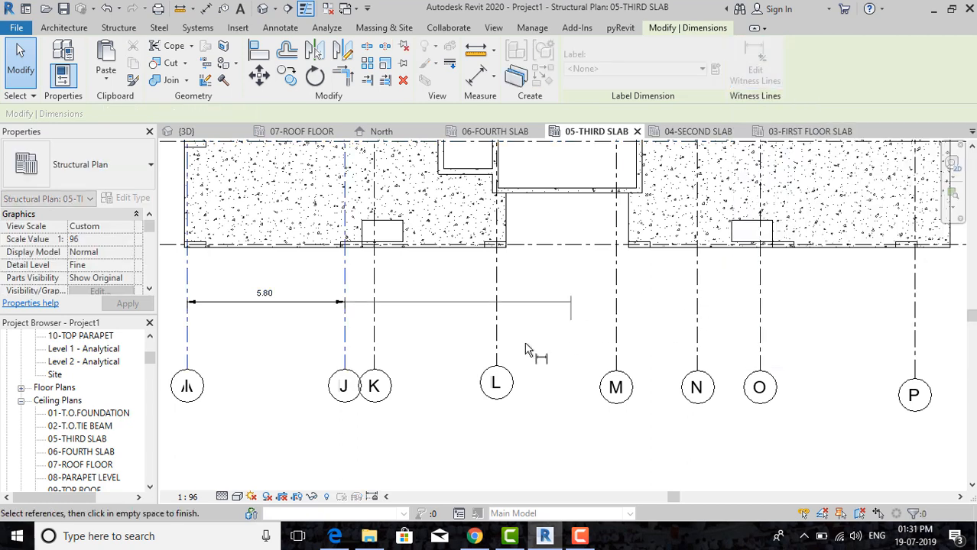
click(375, 306)
click(497, 305)
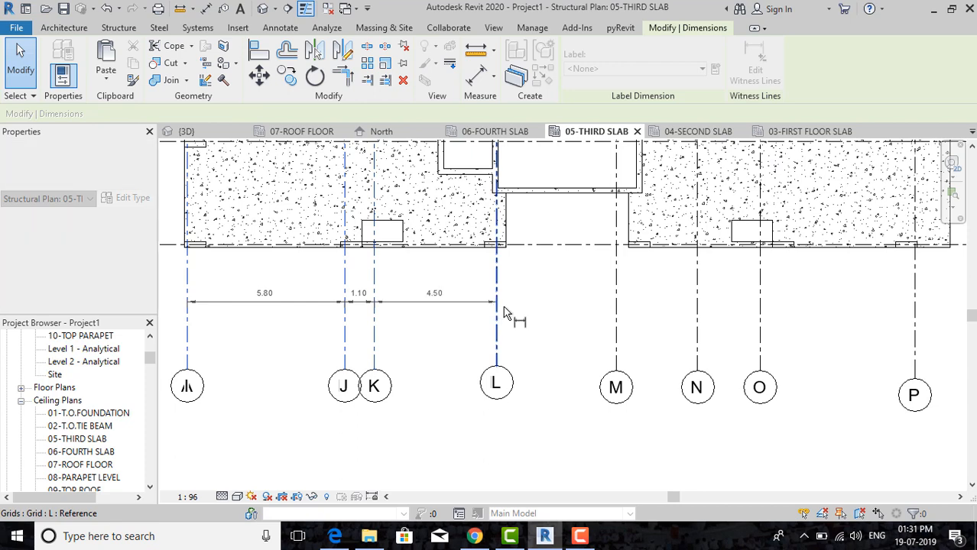
click(616, 306)
click(696, 307)
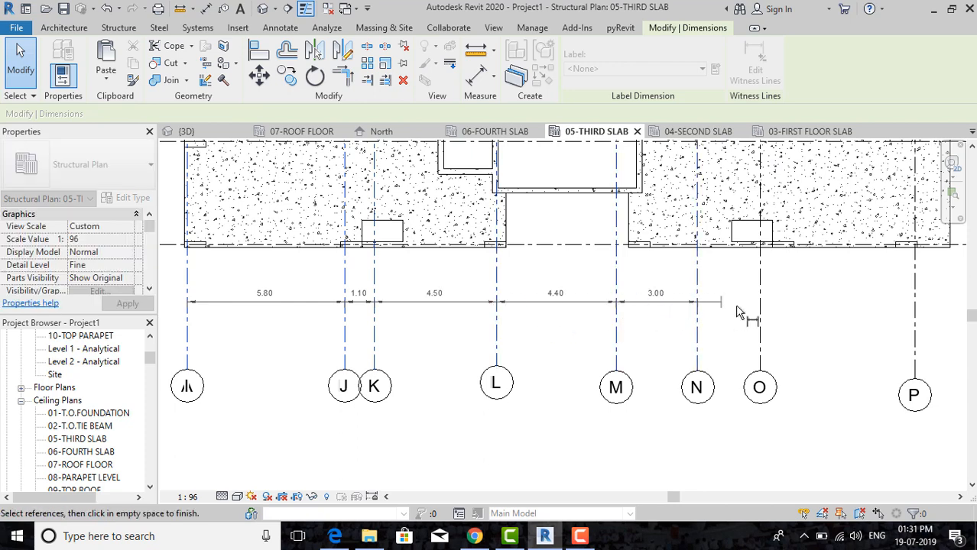
click(759, 310)
click(915, 319)
click(940, 321)
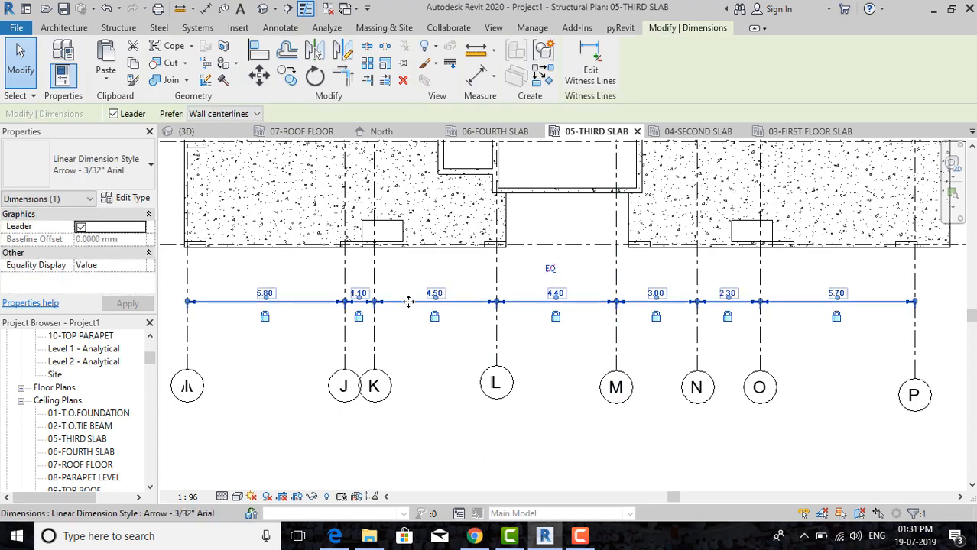
mouse_move(407, 318)
mouse_down()
mouse_move(421, 347)
mouse_move(397, 304)
mouse_up()
click(432, 338)
click(439, 420)
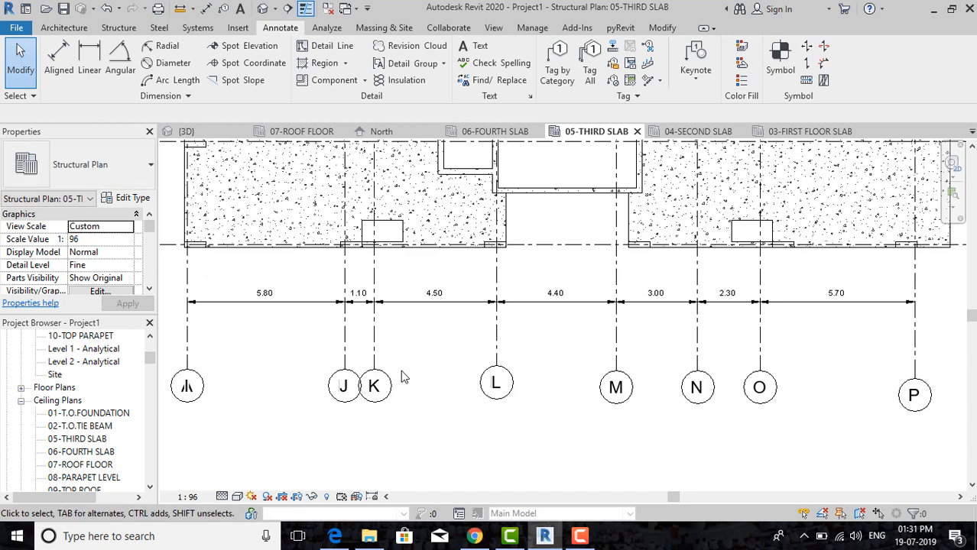
Try an equality constraint on the grid dimension string, removing the conflicting constraints, and undo it.
click(419, 308)
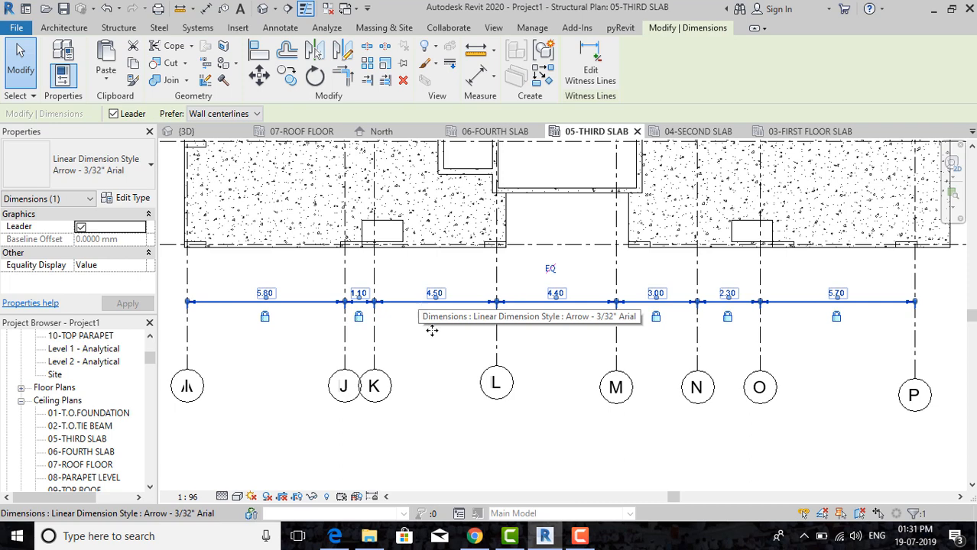
click(549, 269)
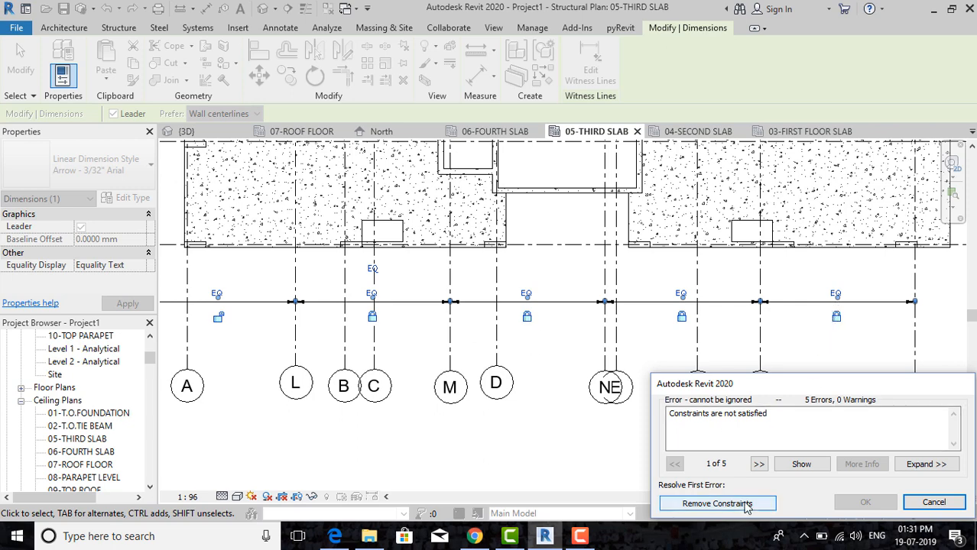
click(717, 504)
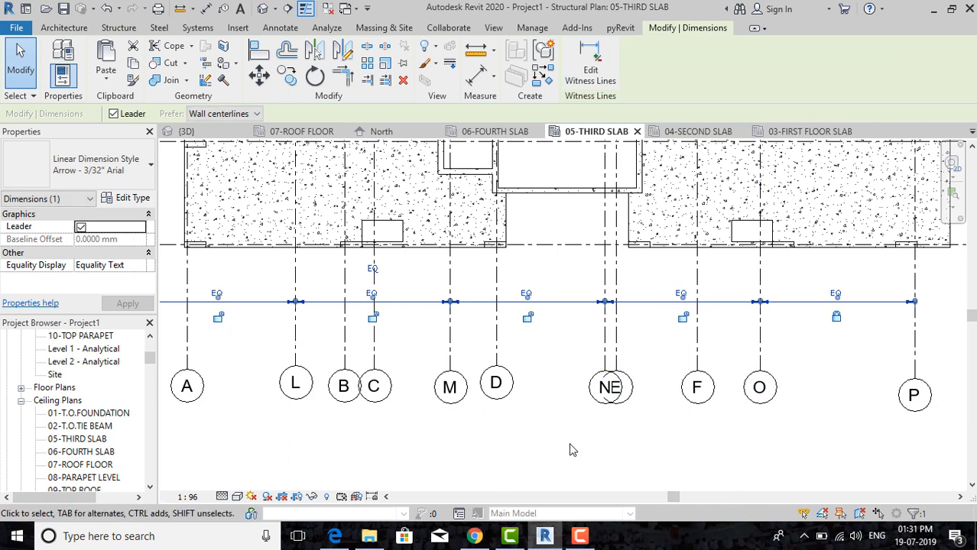
key(Escape)
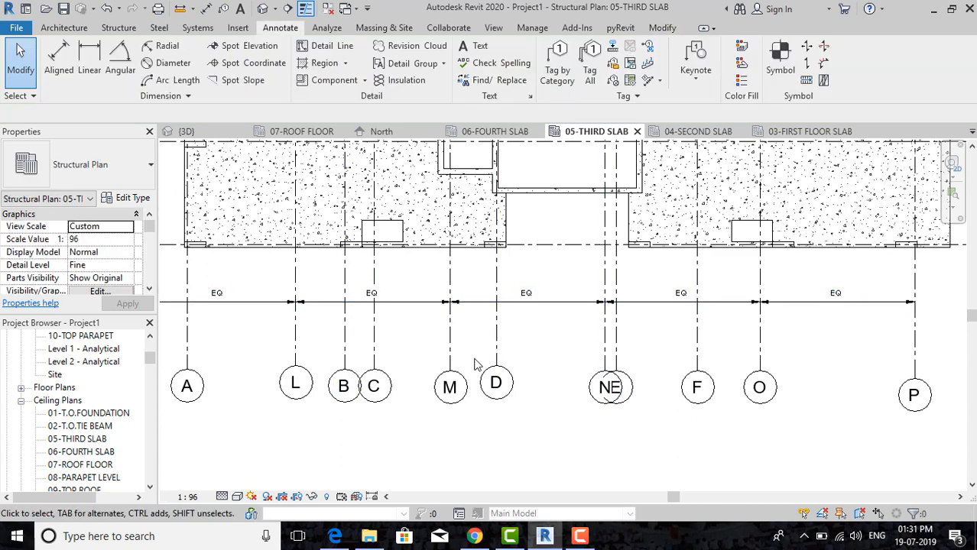
key(ctrl+z)
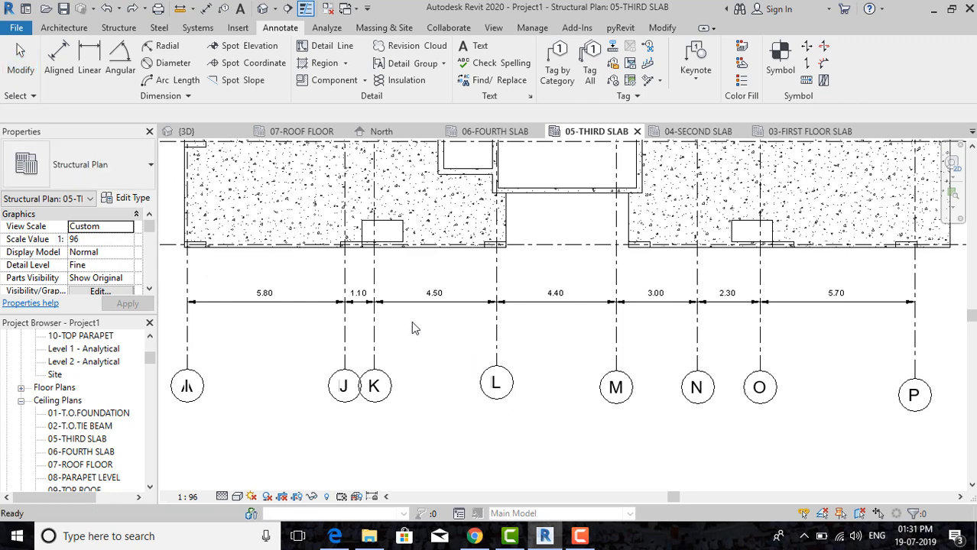
Try a linear dimension from the slab's lower corner column near grid I to the intersection of grids K and 16, and cancel it.
scroll(483, 400, down, 1)
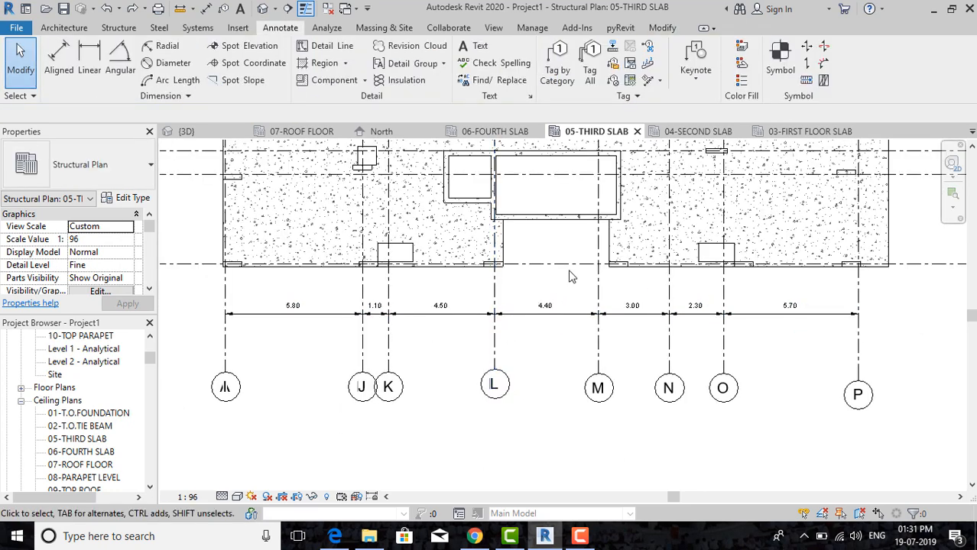
scroll(573, 277, down, 2)
middle_drag(576, 281, 573, 313)
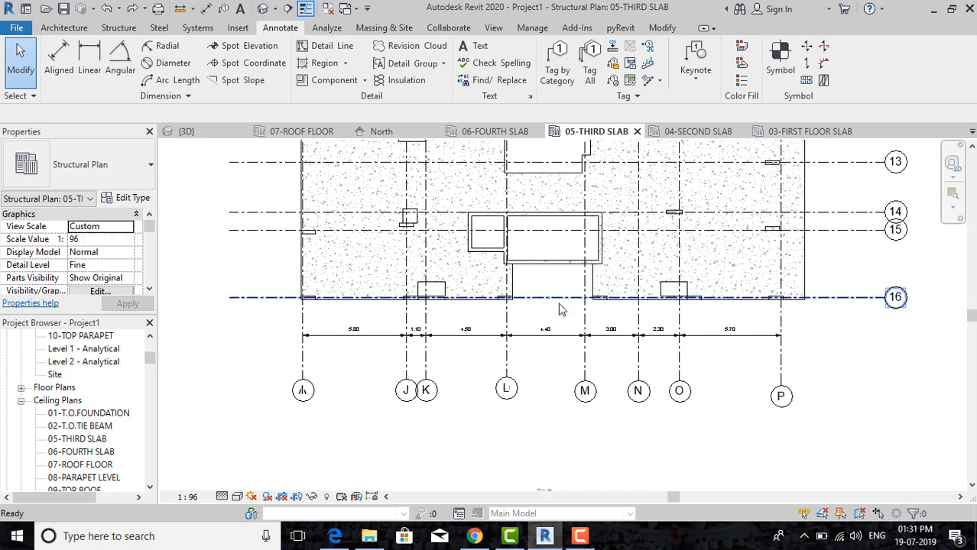
click(90, 72)
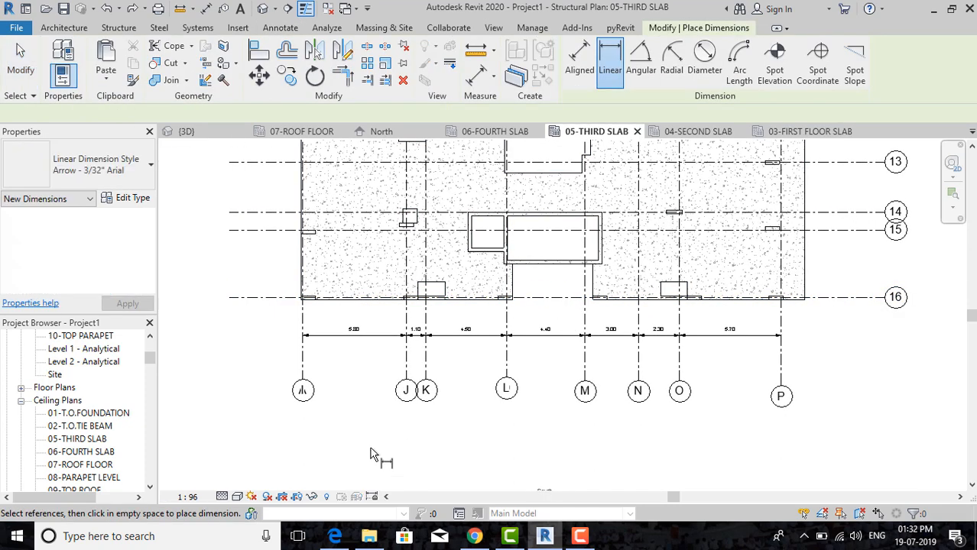
middle_drag(291, 302, 294, 327)
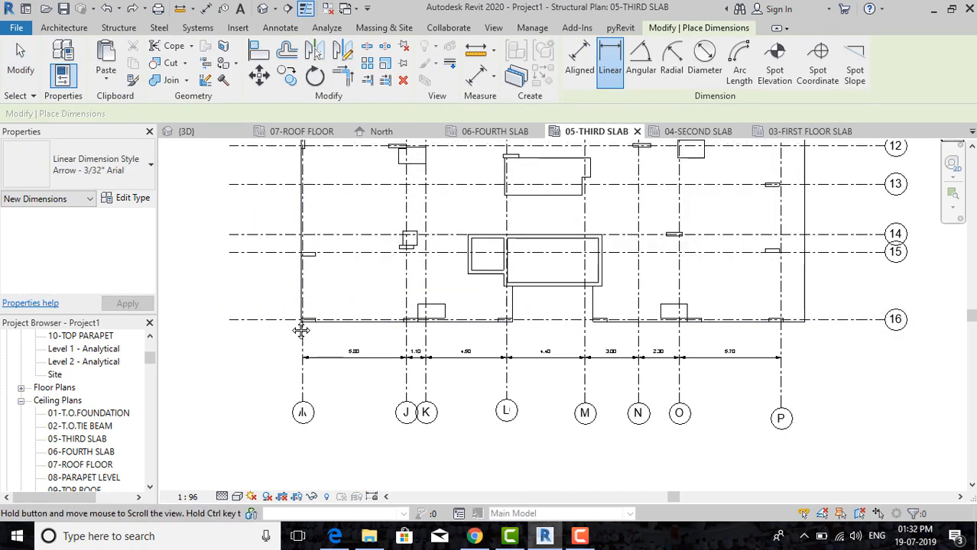
scroll(298, 326, up, 3)
click(303, 324)
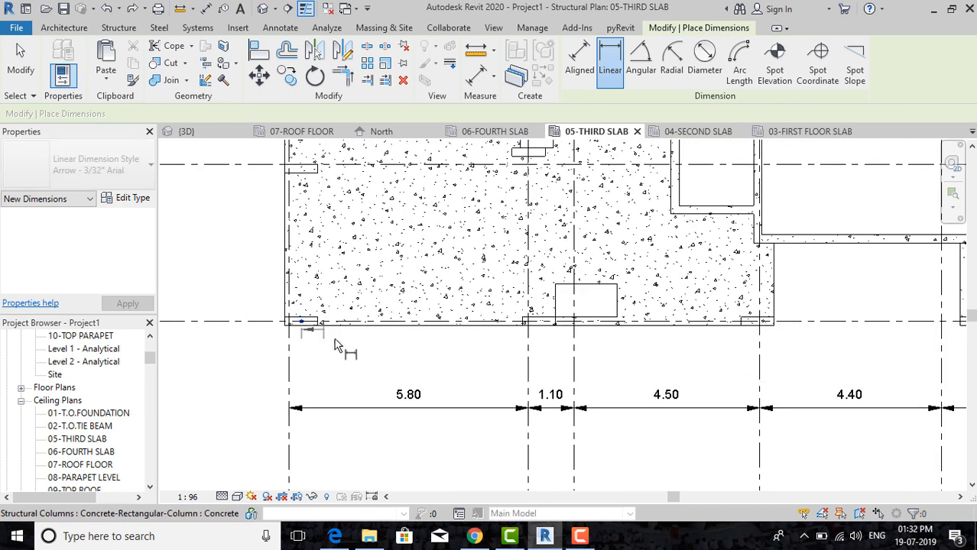
click(574, 323)
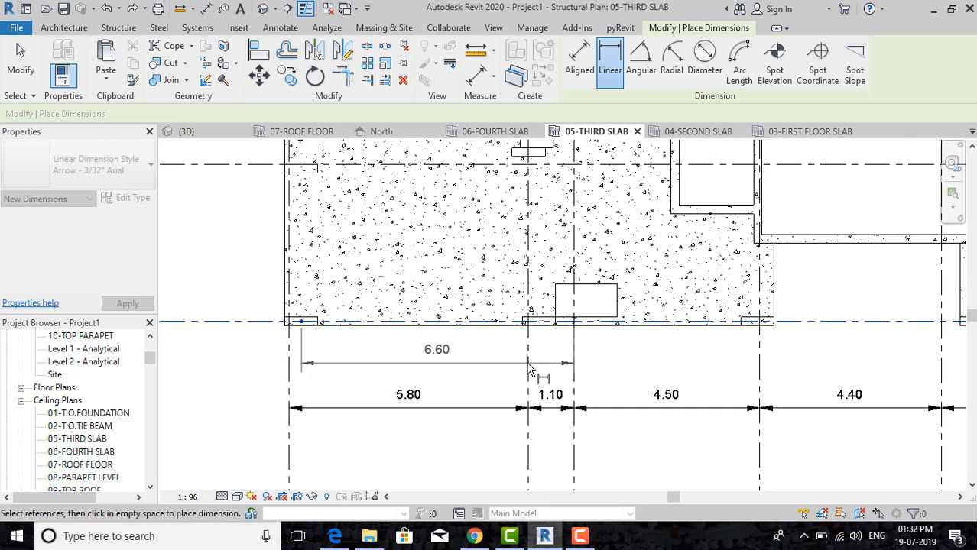
key(Escape)
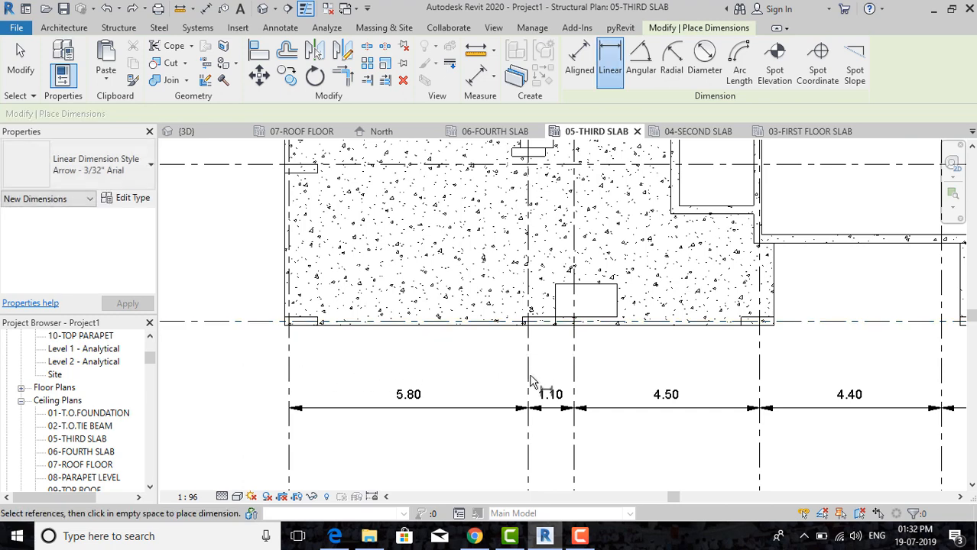
Try a linear dimension between the column on grid I near grid 15 and the column on grid J, and cancel it.
scroll(520, 382, down, 2)
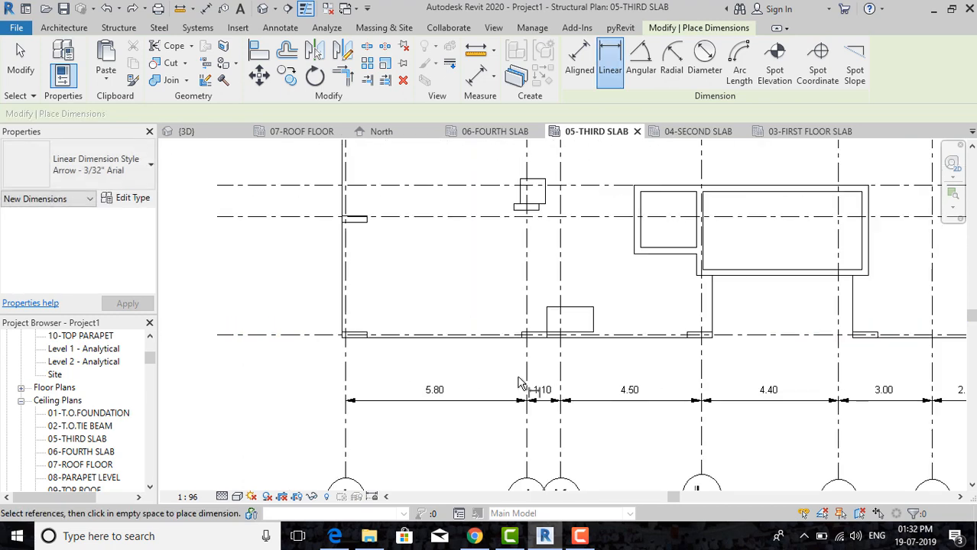
click(354, 221)
click(526, 207)
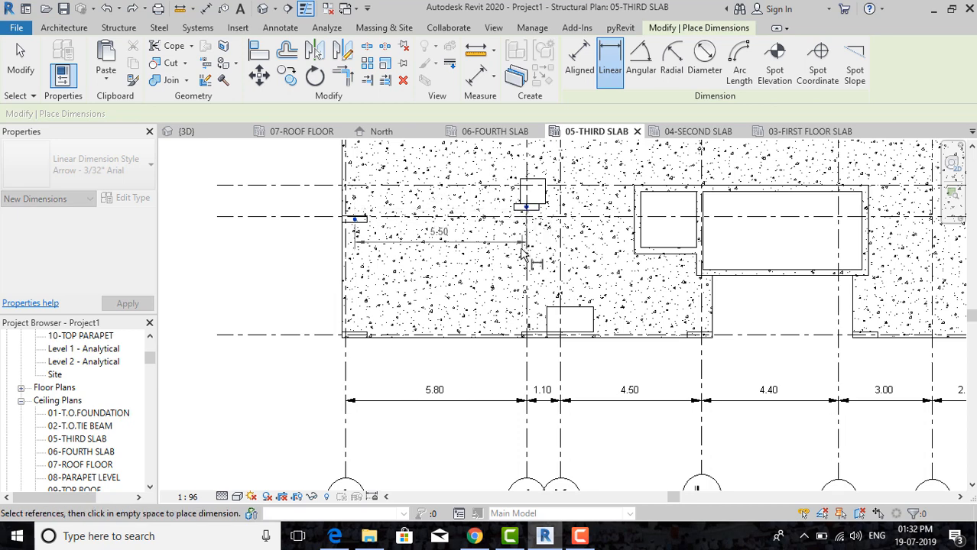
key(Escape)
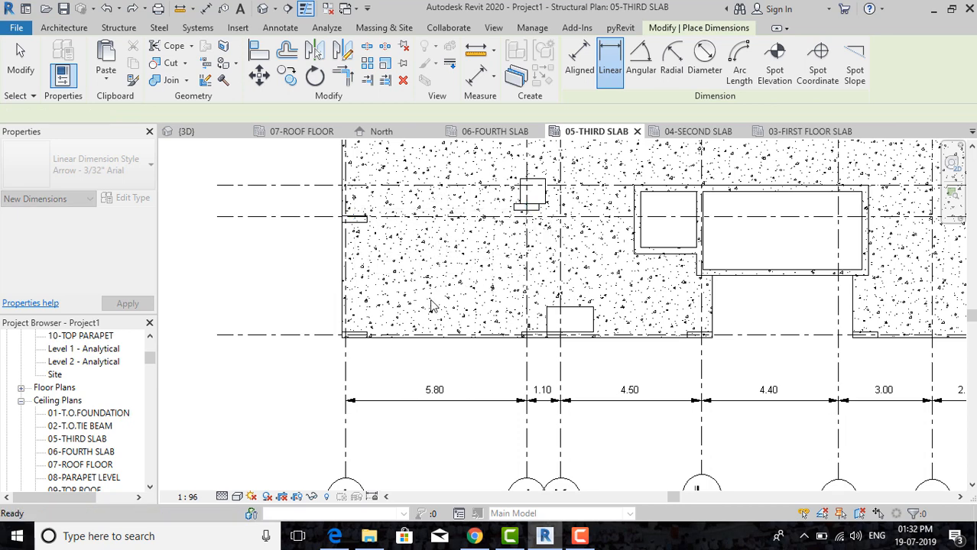
Draw a diagonal Tie Beam 200x600 about 3.1 m long above the slab's upper edge, beside grid P.
click(579, 61)
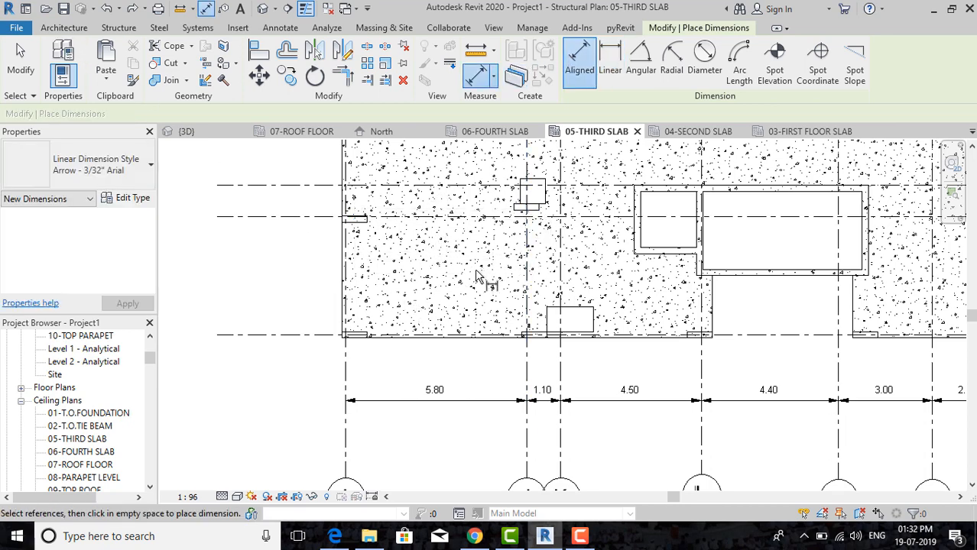
scroll(497, 280, down, 2)
middle_drag(547, 211, 493, 320)
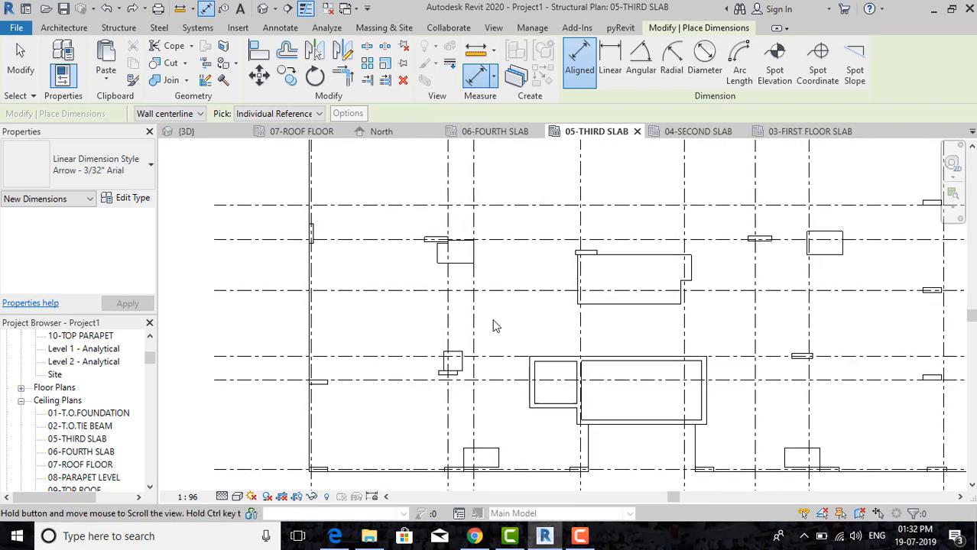
scroll(664, 336, down, 1)
middle_drag(665, 336, 550, 386)
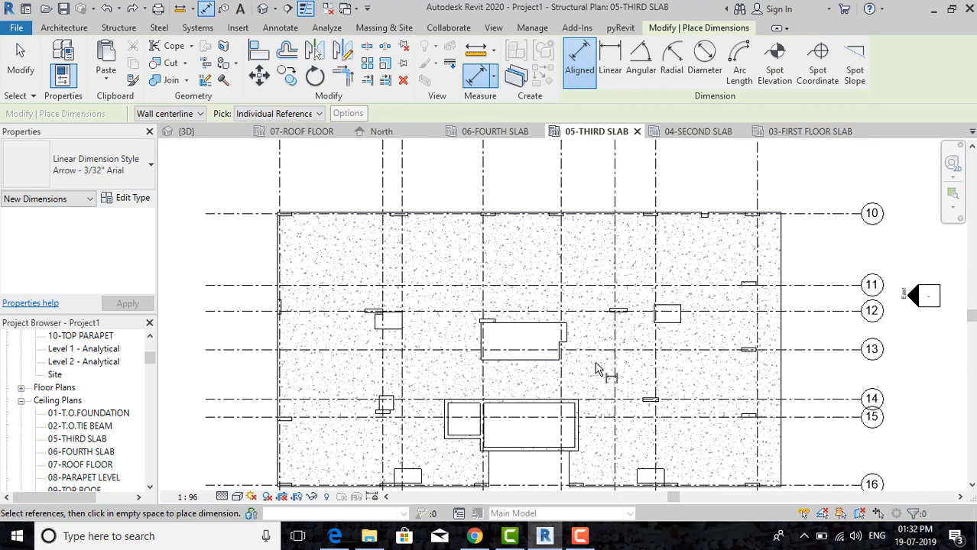
click(119, 27)
click(61, 60)
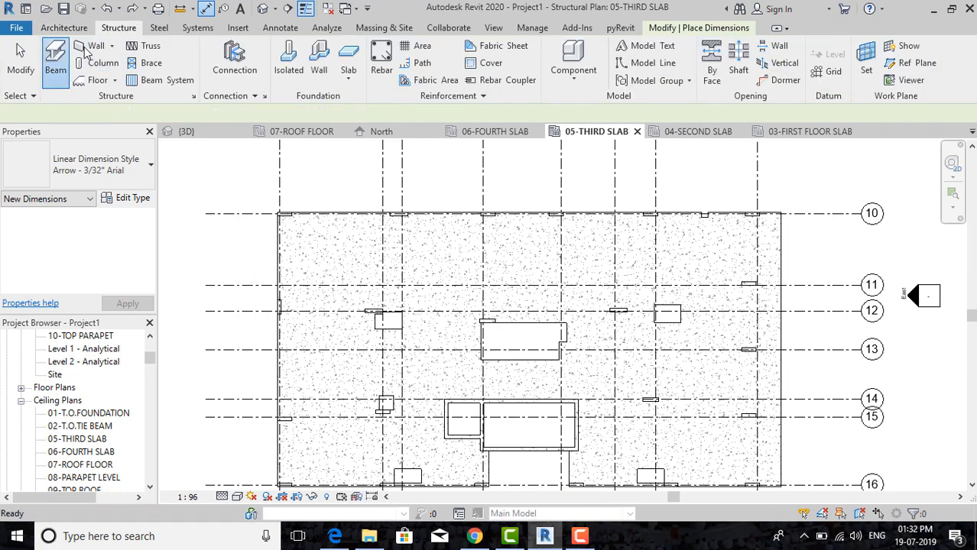
click(709, 179)
middle_drag(731, 192, 681, 264)
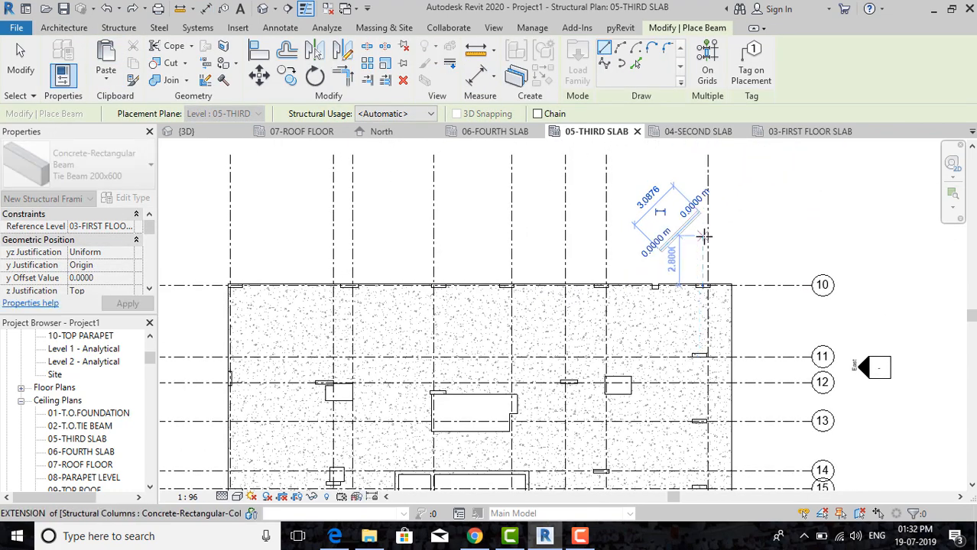
click(697, 217)
key(Escape)
key(Escape)
scroll(693, 237, up, 2)
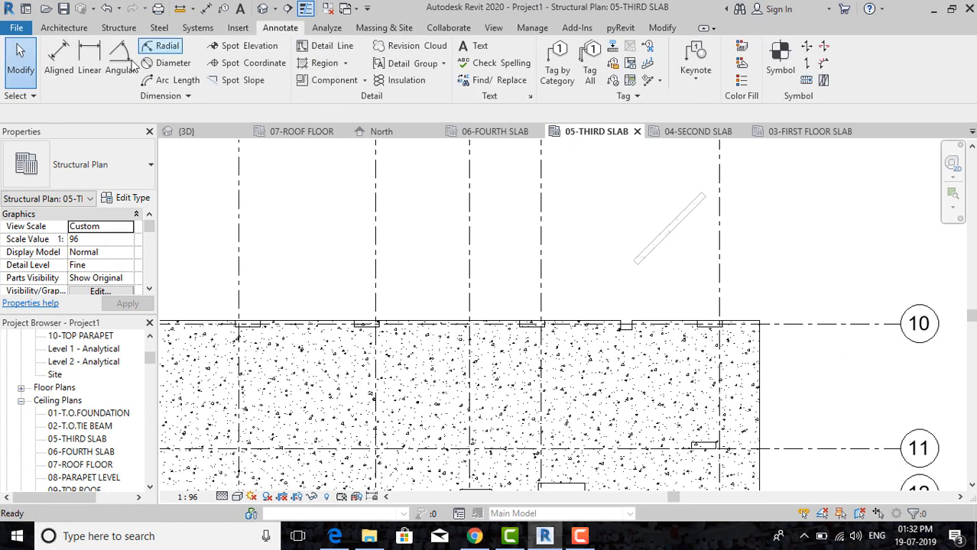
Try an aligned dimension on the diagonal tie beam, picking its centreline at the lower end, and cancel it.
click(58, 56)
scroll(633, 266, up, 2)
scroll(633, 267, up, 2)
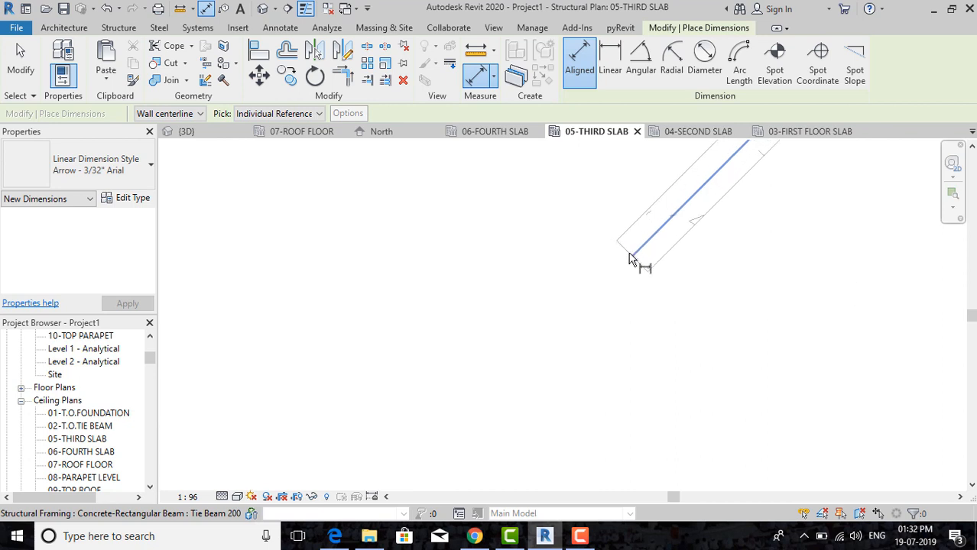
click(651, 241)
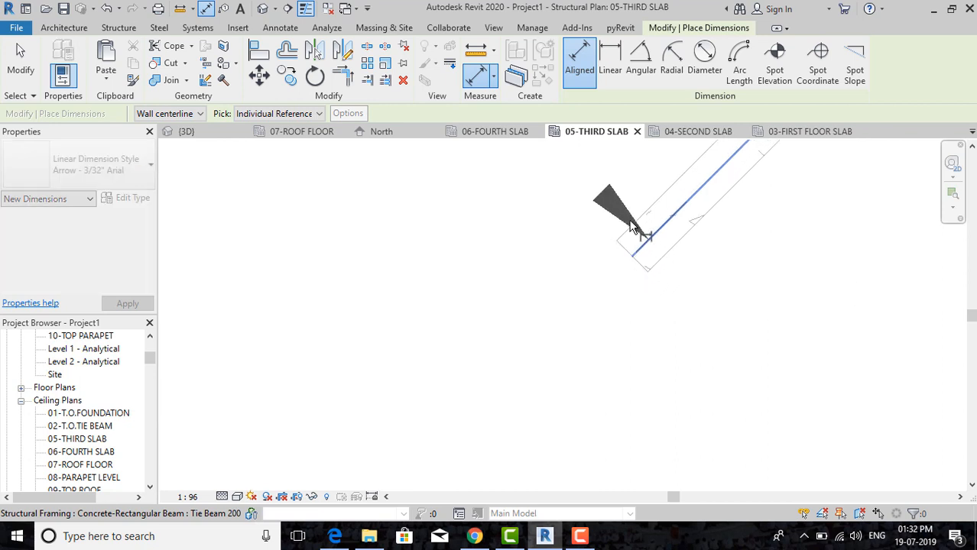
key(Escape)
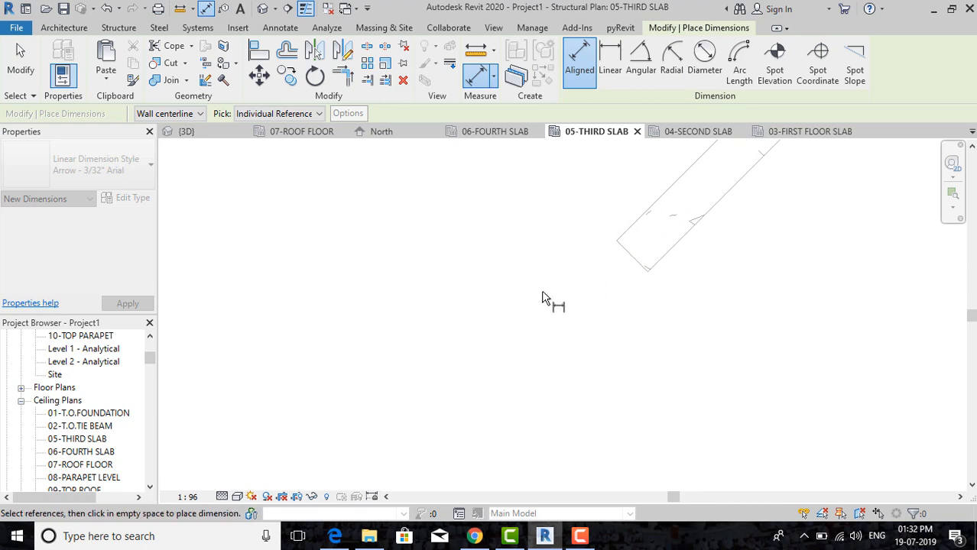
scroll(651, 253, down, 1)
key(Escape)
key(Escape)
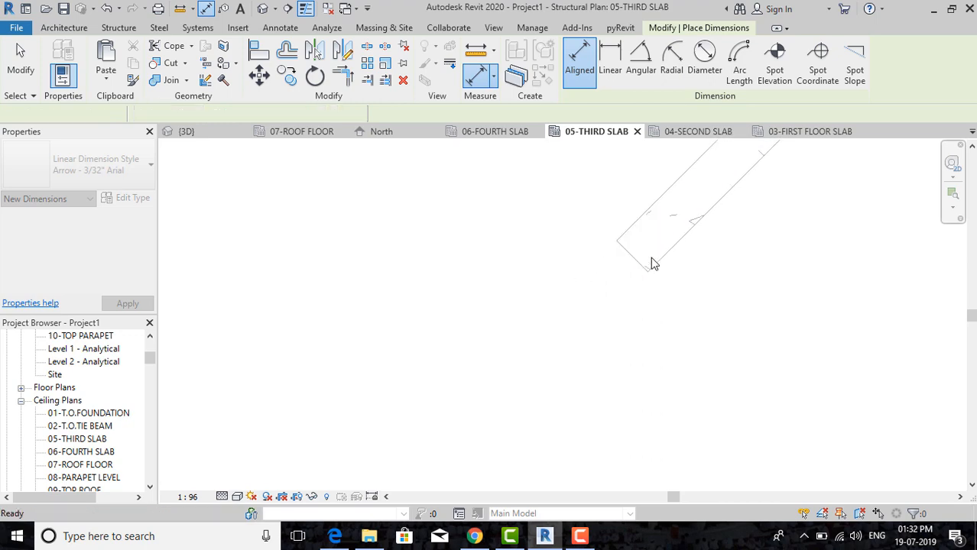
Draw a Generic - 8" structural wall about 2.9 m long at about 31° above the slab, beside the diagonal tie beam.
scroll(636, 265, down, 1)
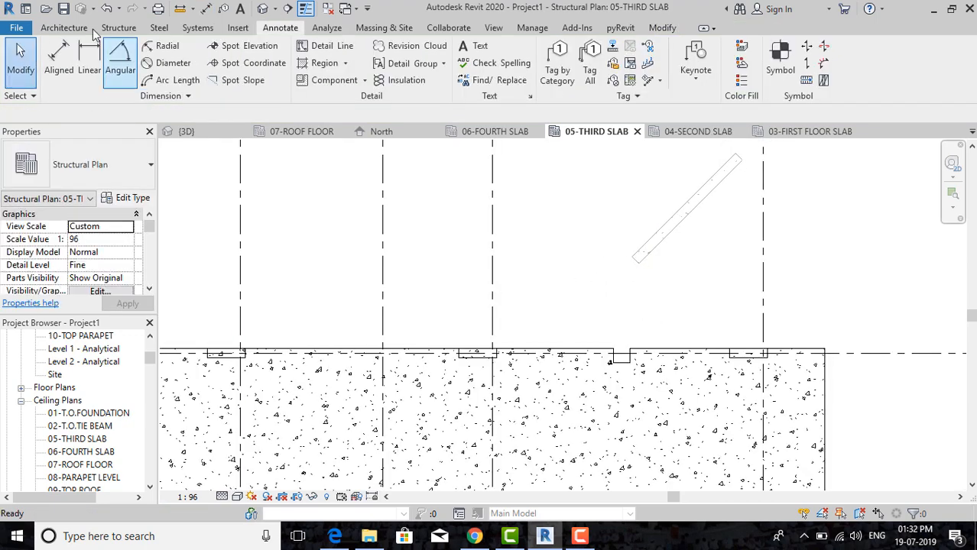
click(118, 28)
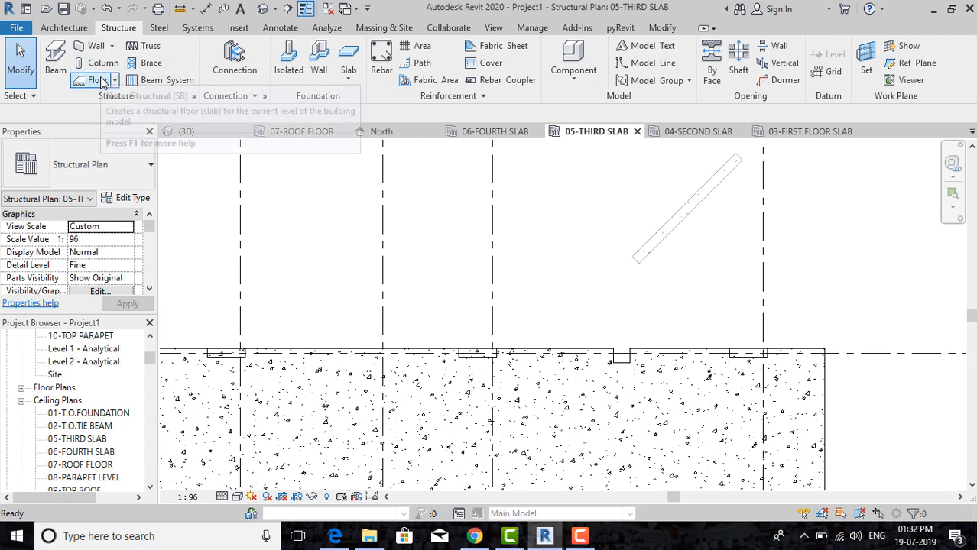
click(92, 46)
click(425, 256)
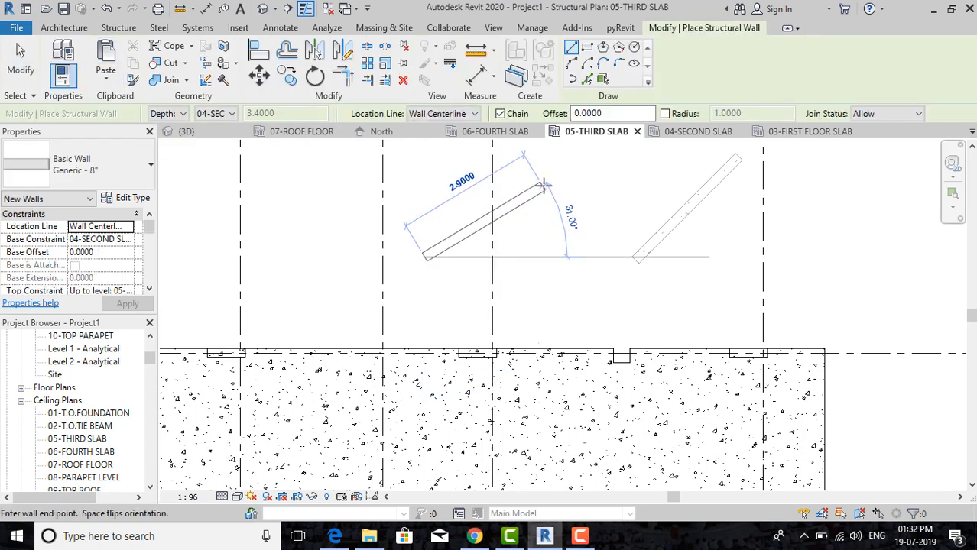
click(544, 187)
key(Escape)
key(Escape)
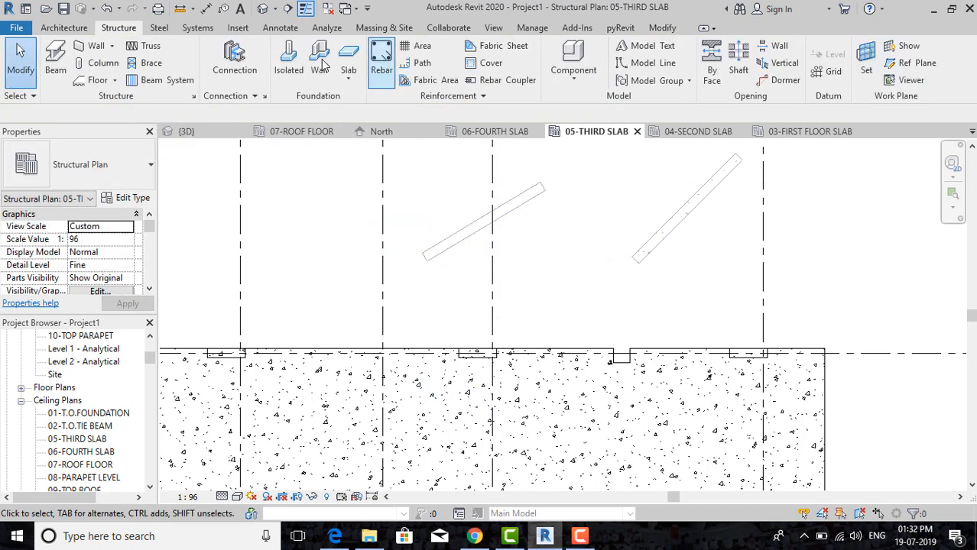
Place an aligned dimension along the diagonal structural wall's length, from its lower end to its upper end.
click(277, 28)
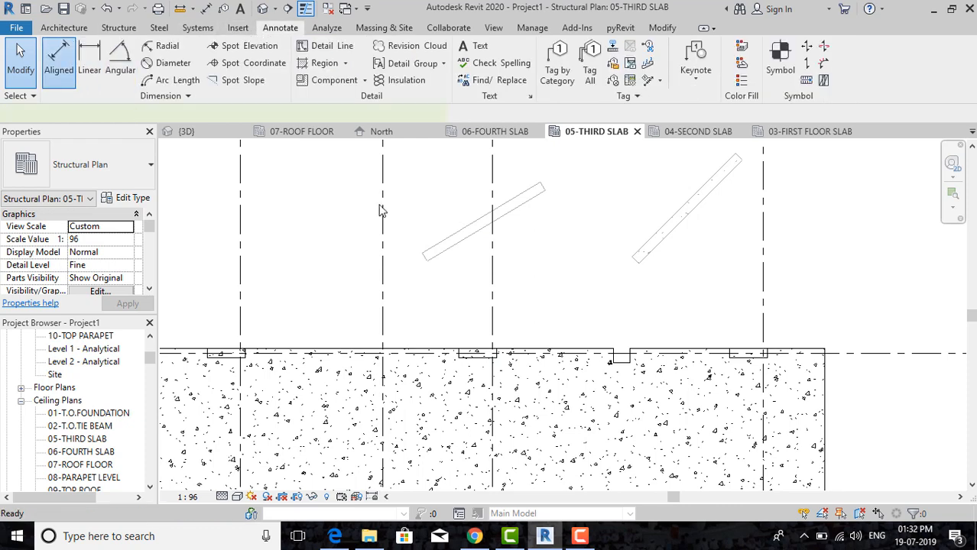
click(59, 57)
click(426, 256)
click(549, 193)
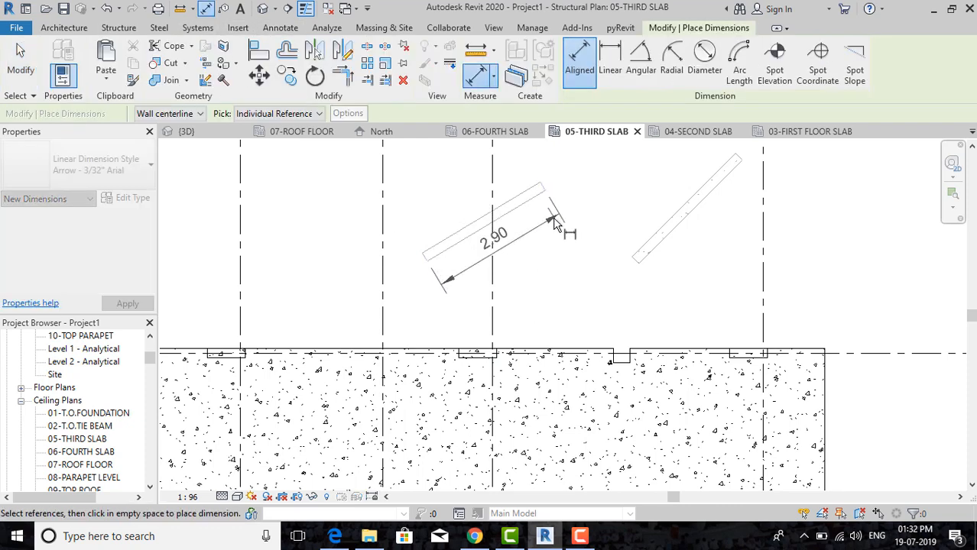
click(515, 252)
key(Escape)
key(Escape)
key(Escape)
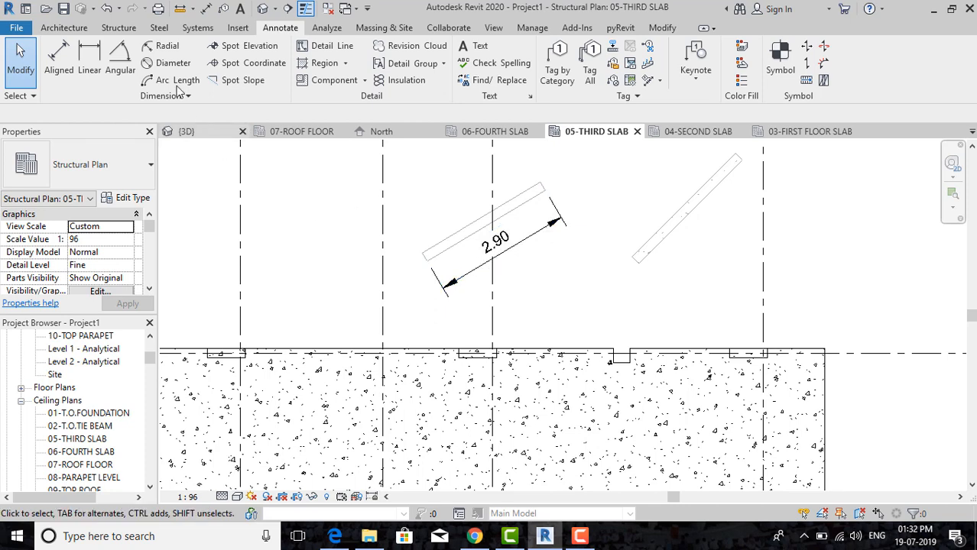
Place a horizontal linear dimension above the diagonal wall, between corner points at its lower and upper ends.
click(89, 73)
key(Escape)
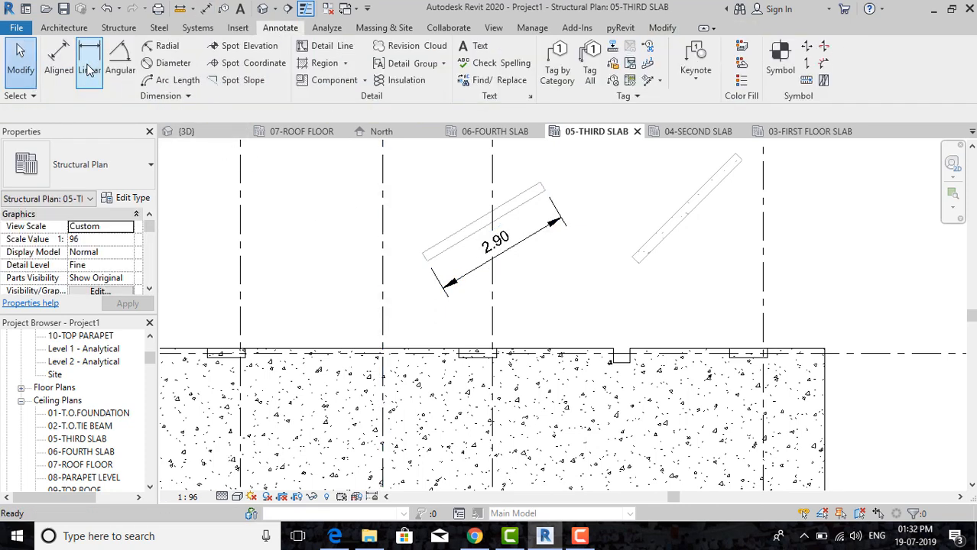
key(Return)
scroll(425, 257, up, 4)
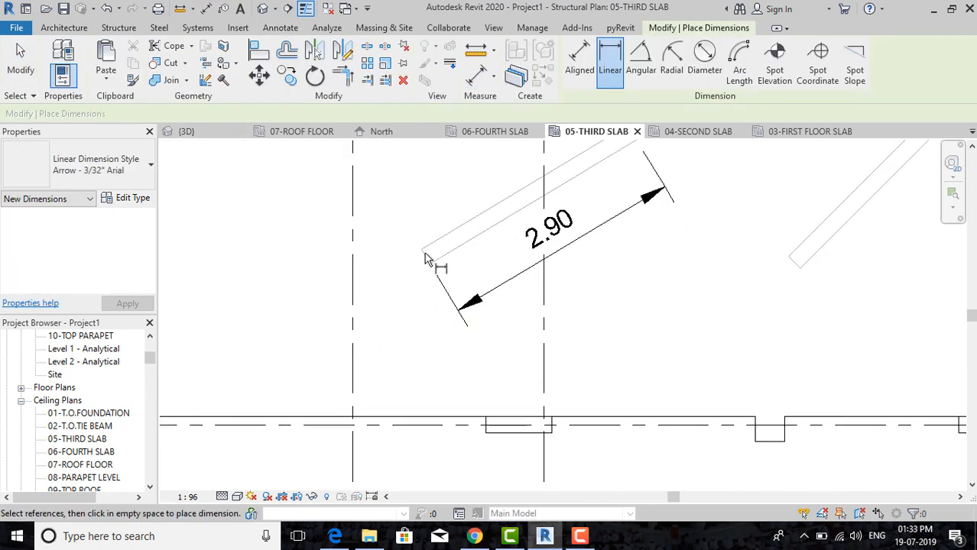
click(424, 255)
scroll(490, 214, down, 1)
middle_drag(582, 164, 589, 259)
click(605, 176)
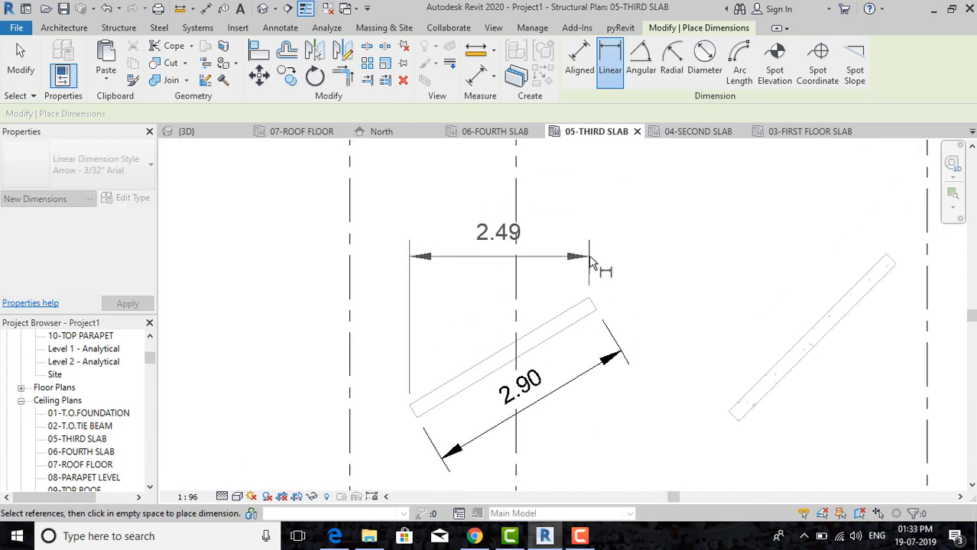
click(589, 256)
key(Escape)
Delete the linear and aligned dimensions on the diagonal wall.
scroll(560, 354, down, 1)
click(547, 281)
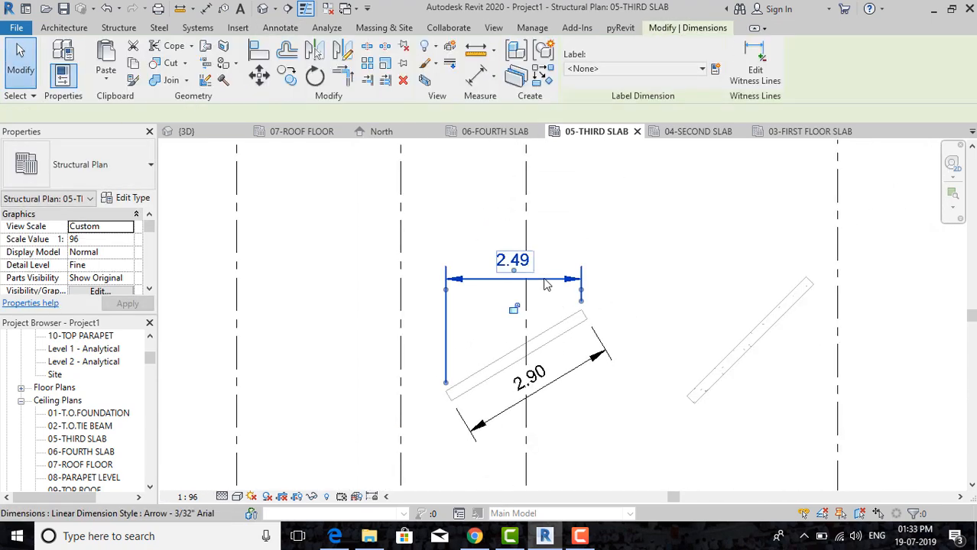
key(Delete)
click(544, 368)
key(Delete)
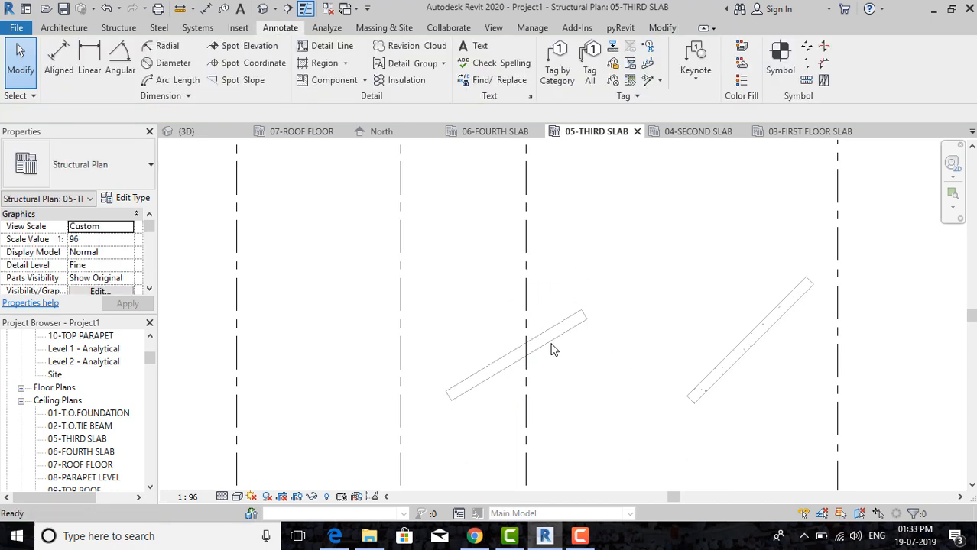
Draw a horizontal Generic - 8" structural wall above the slab so that it crosses the diagonal wall's lower end.
scroll(566, 317, down, 2)
middle_drag(468, 337, 485, 208)
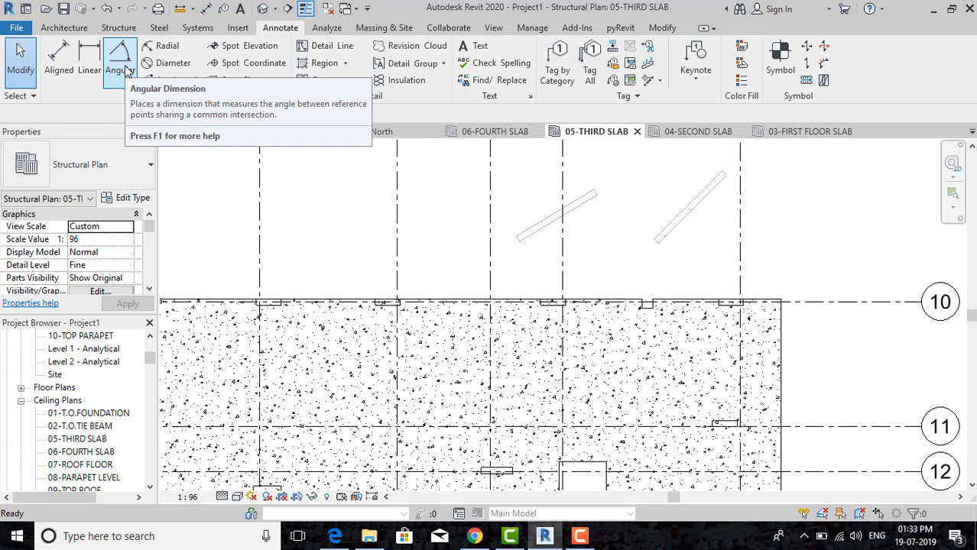
click(121, 29)
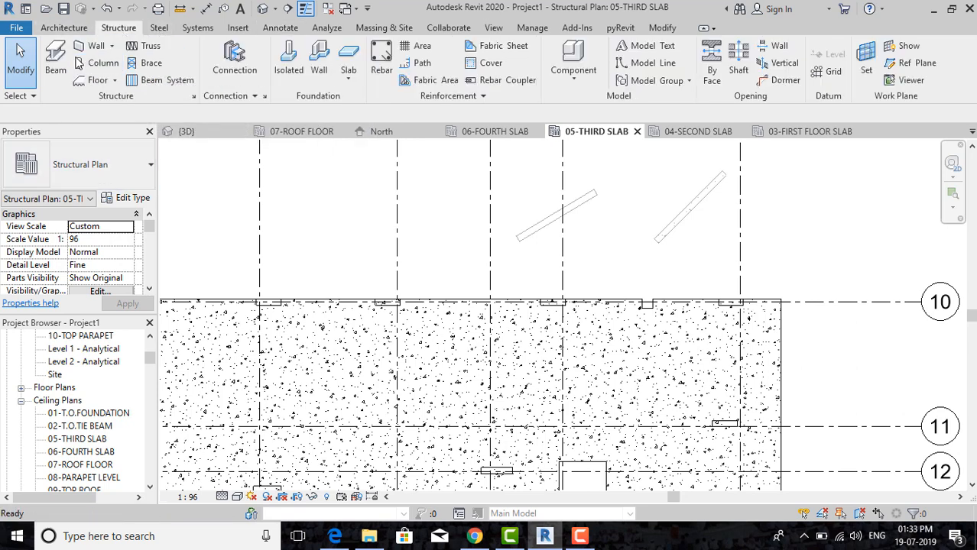
click(553, 230)
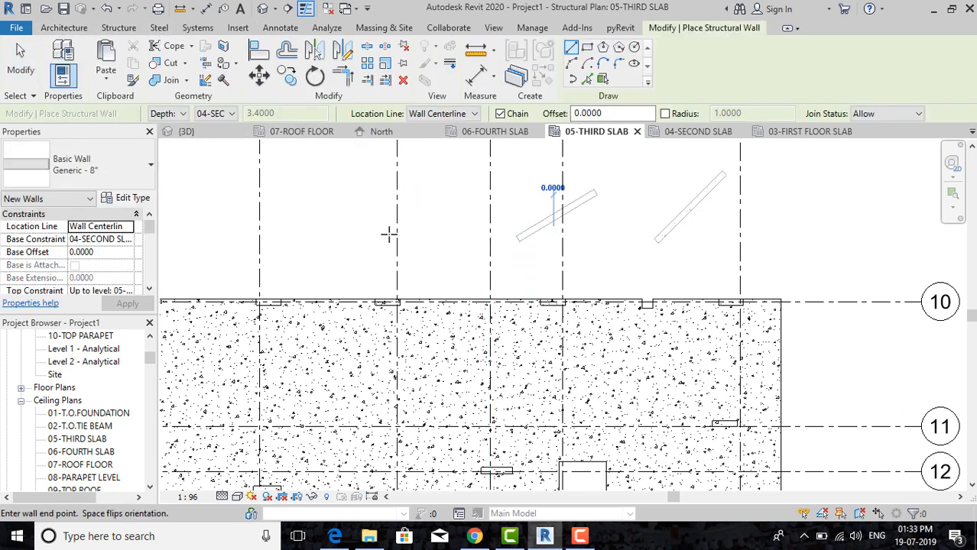
click(403, 231)
key(Escape)
key(Escape)
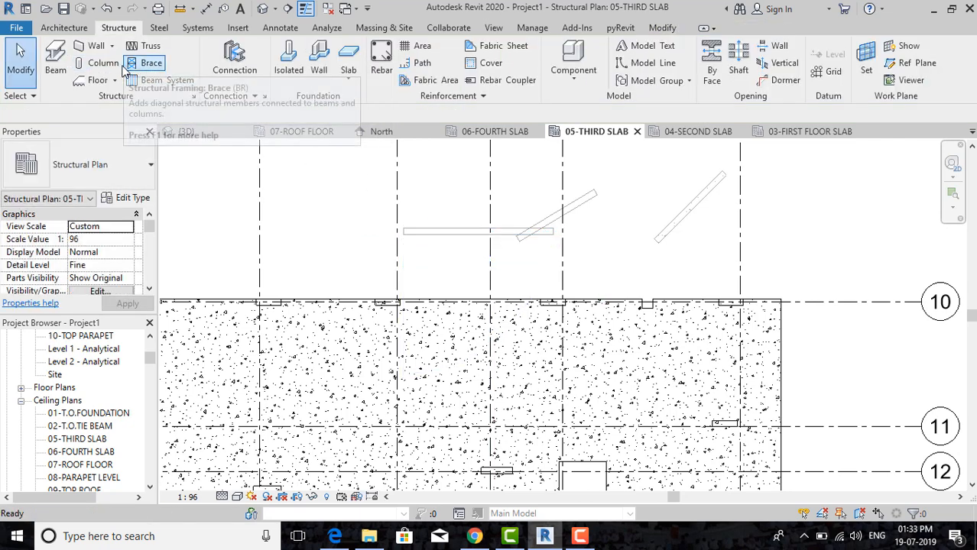
Place an angular dimension between the diagonal wall and the horizontal wall, with its arc above their crossing.
click(283, 28)
click(114, 80)
scroll(487, 223, up, 2)
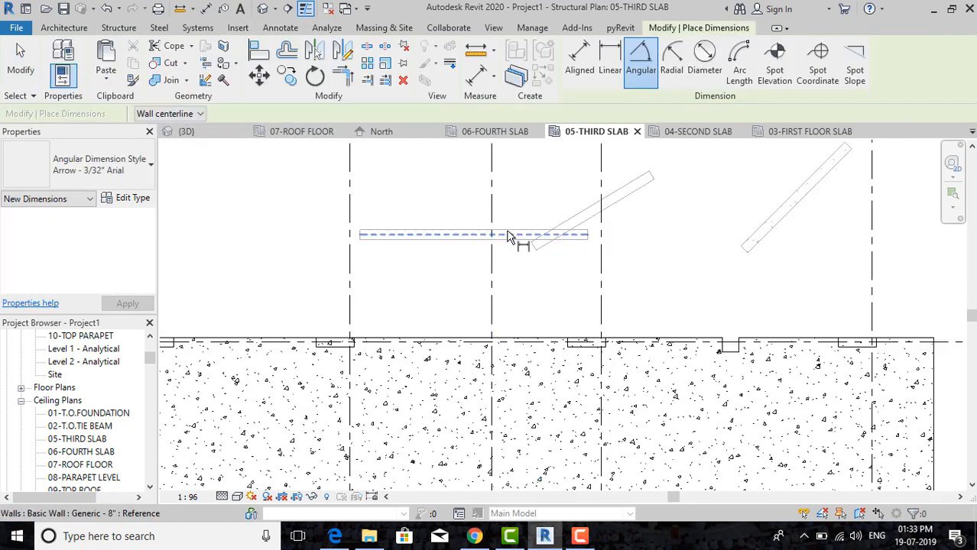
click(588, 224)
click(554, 235)
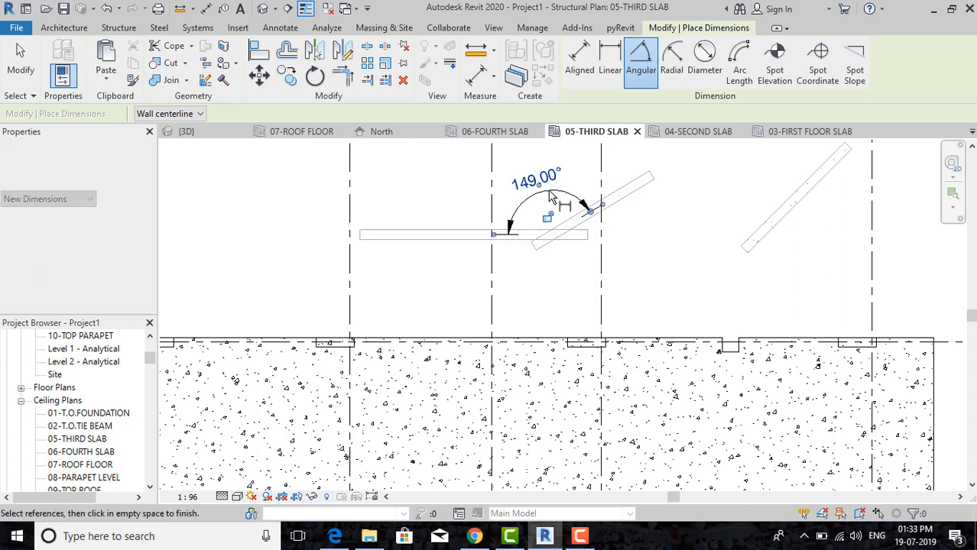
click(567, 207)
key(Escape)
key(Escape)
Delete the angular dimension between the two crossing walls.
scroll(545, 293, up, 2)
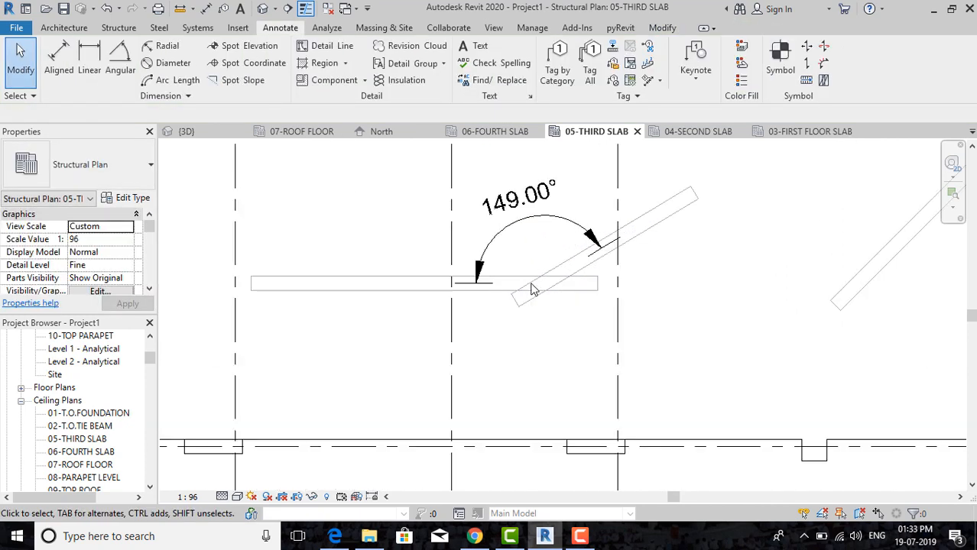
click(515, 222)
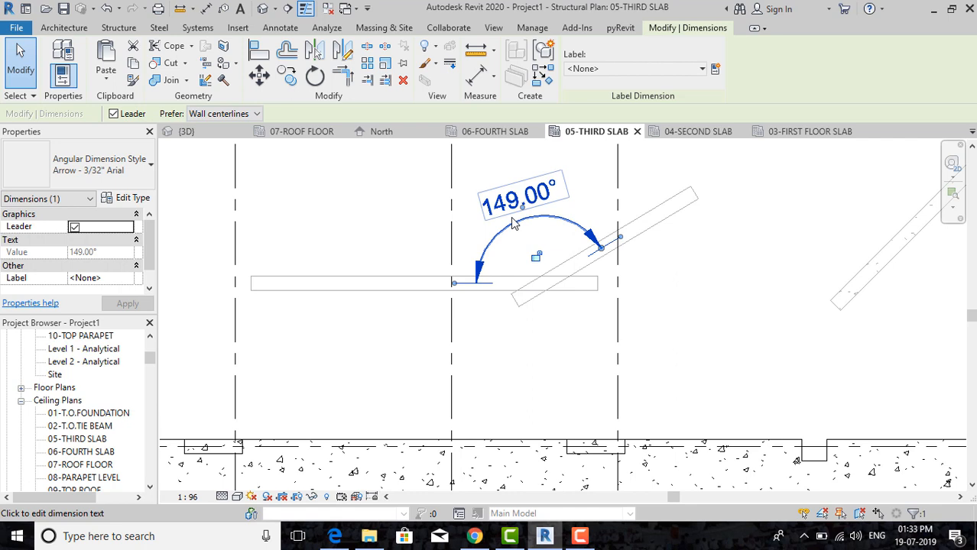
key(Delete)
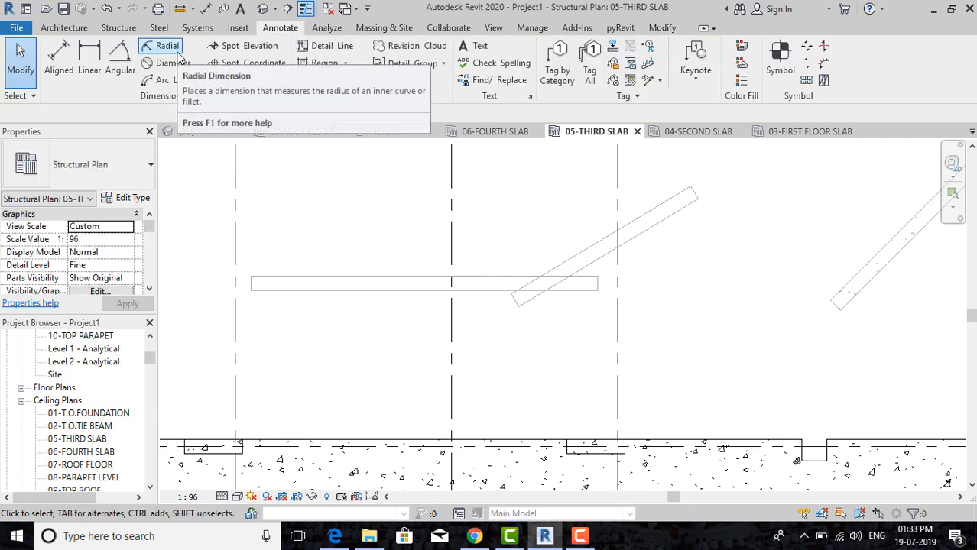
Draw a centre-ends arc Generic - 8" structural wall of about 1.0 m radius, curving below and through the horizontal wall's free end.
click(117, 29)
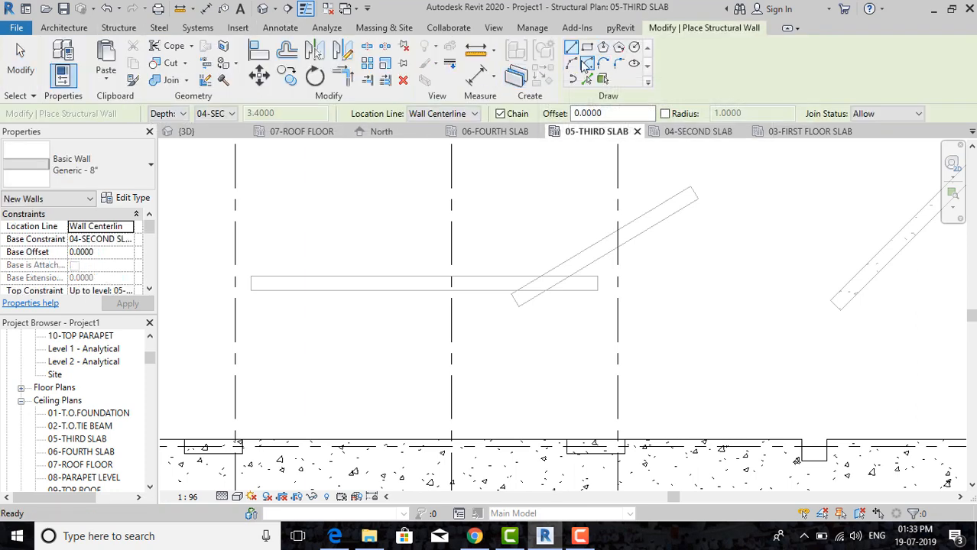
click(585, 64)
click(293, 236)
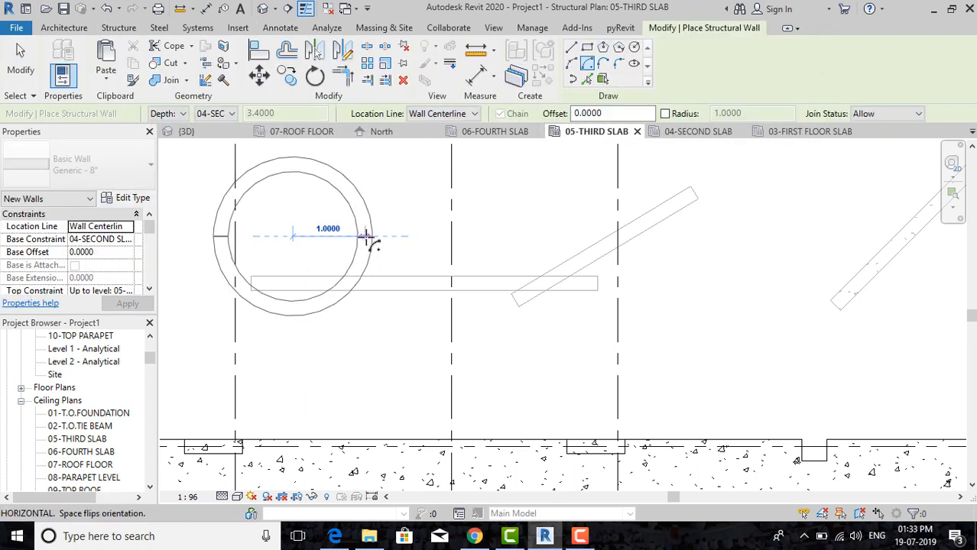
click(366, 237)
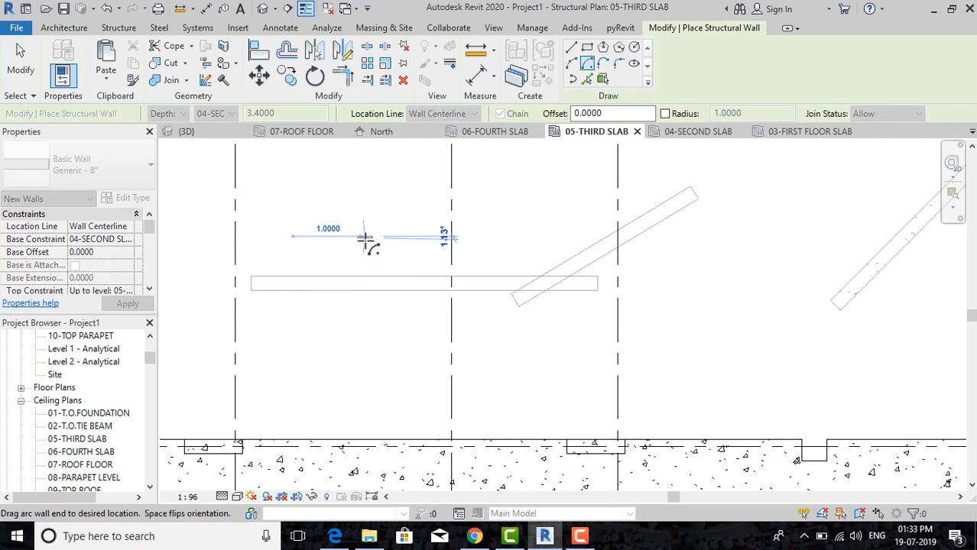
click(220, 330)
key(Escape)
key(Escape)
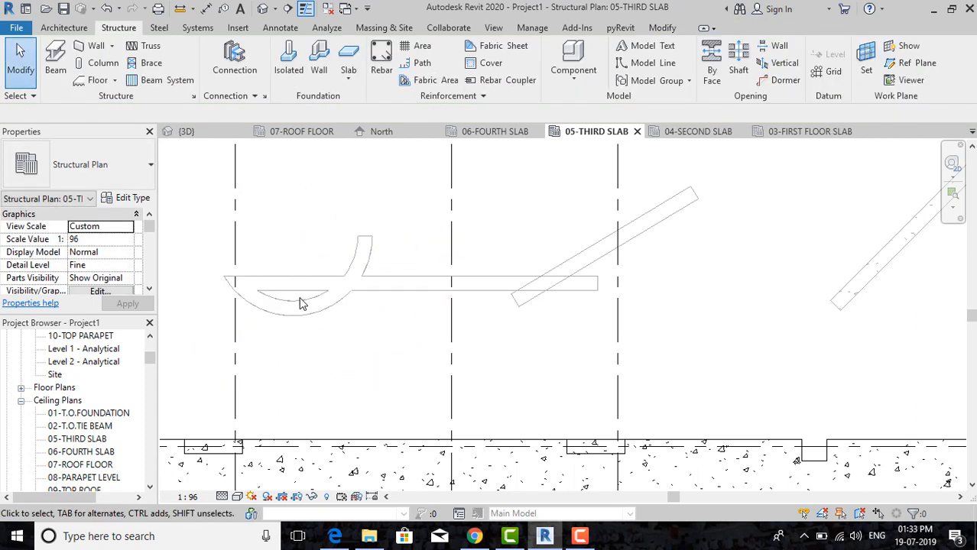
middle_drag(302, 304, 352, 307)
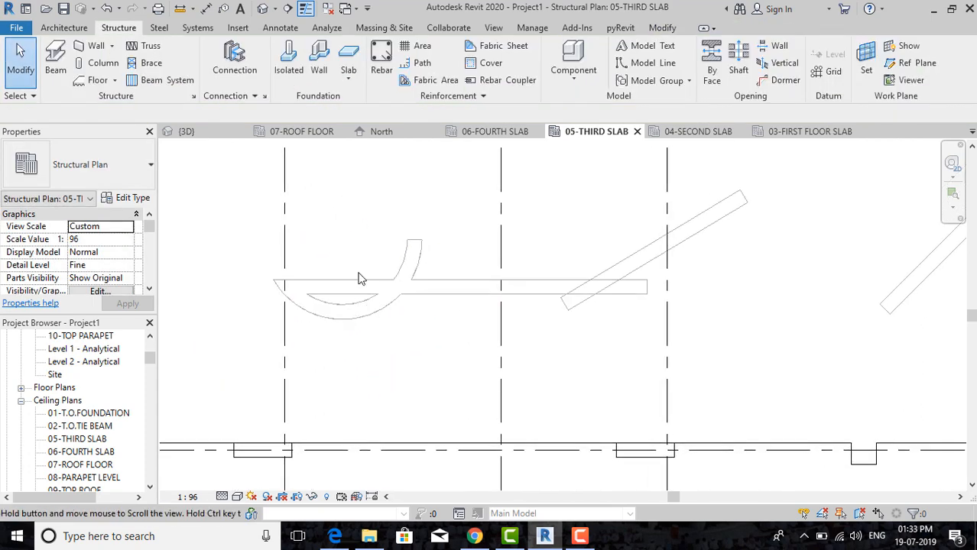
Try a radial dimension on the arc wall and cancel it.
click(278, 29)
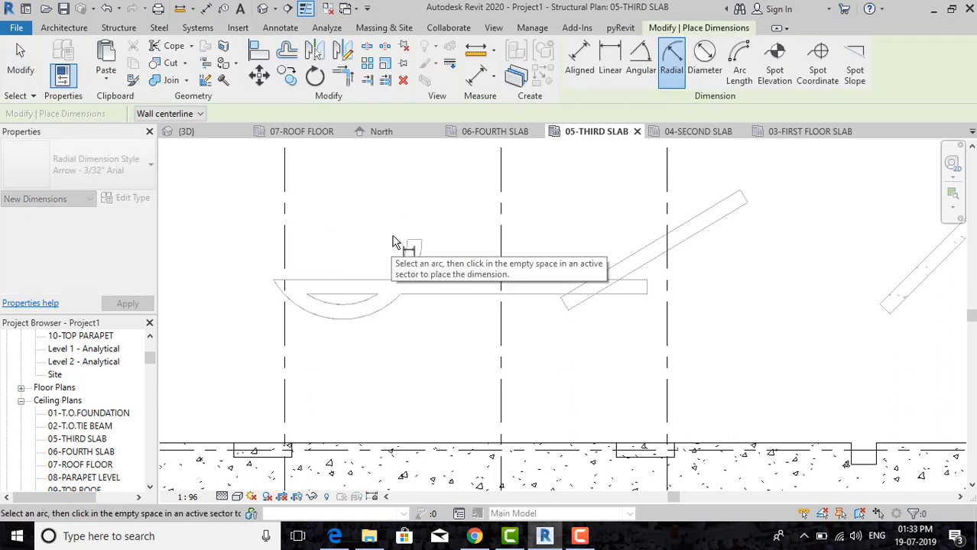
key(Escape)
key(Escape)
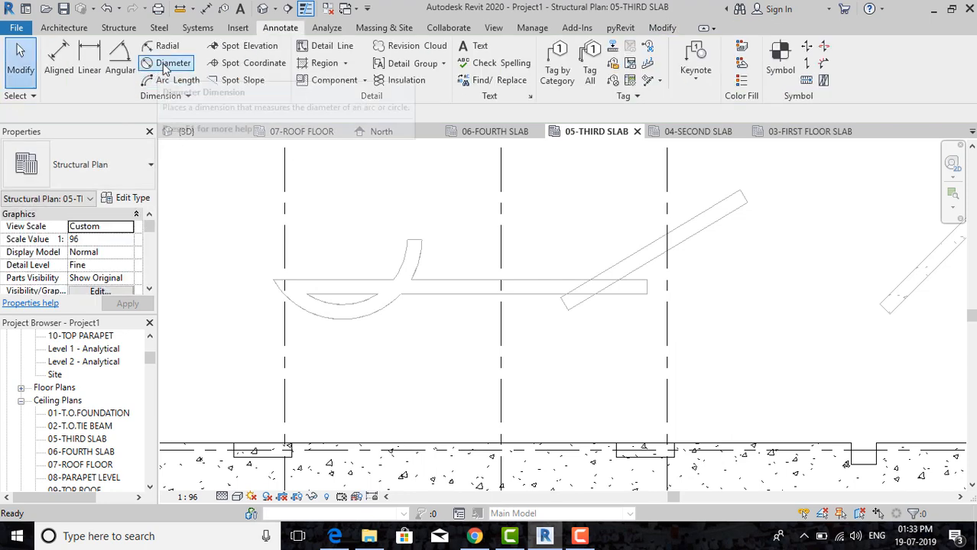
Place a diameter dimension on the arc wall, running diagonally through its centre.
click(167, 63)
click(360, 314)
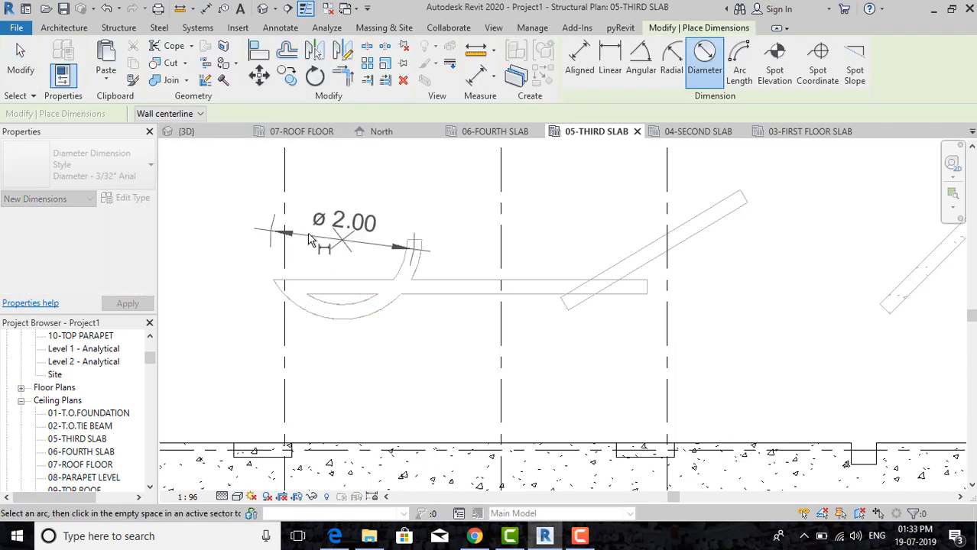
click(364, 265)
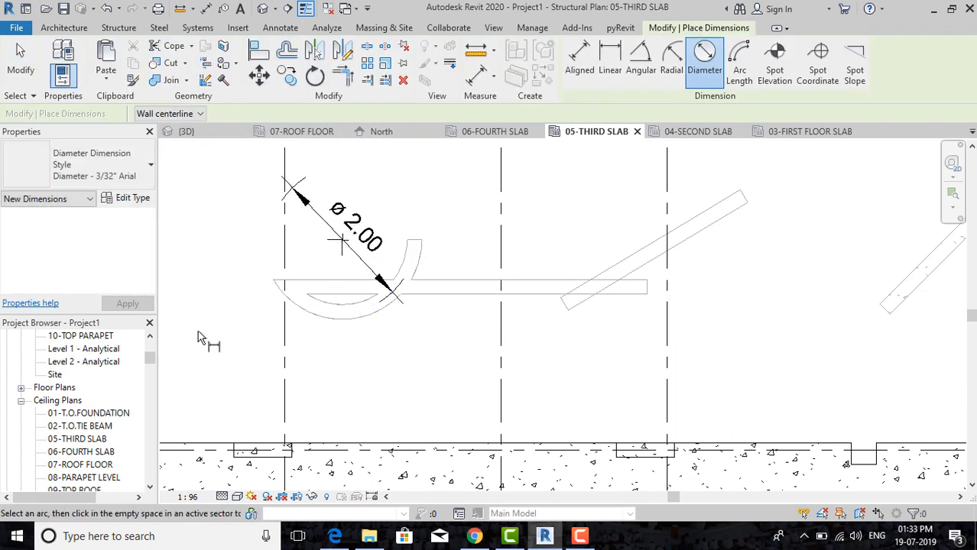
key(Escape)
Try an arc length dimension on the arc wall's outer and inner faces, and cancel it.
click(175, 80)
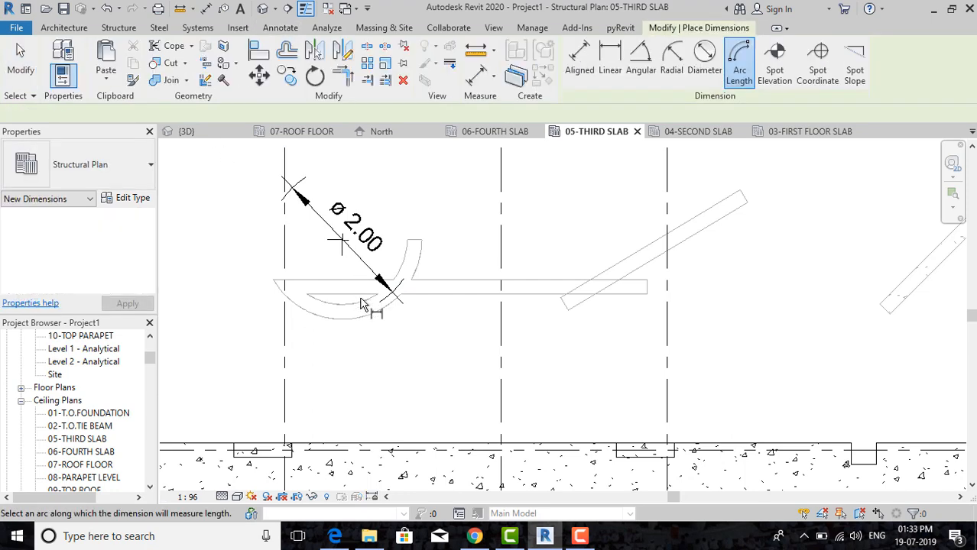
click(363, 321)
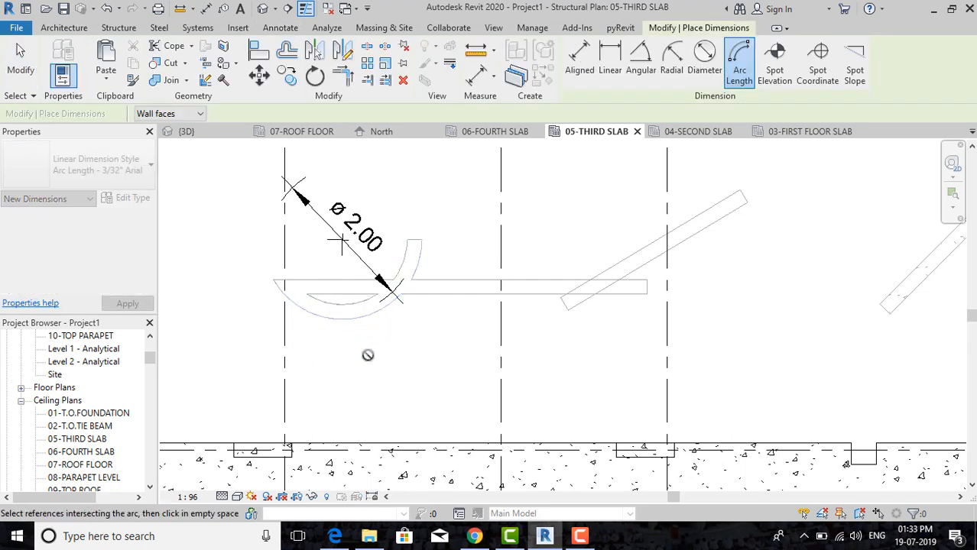
key(Escape)
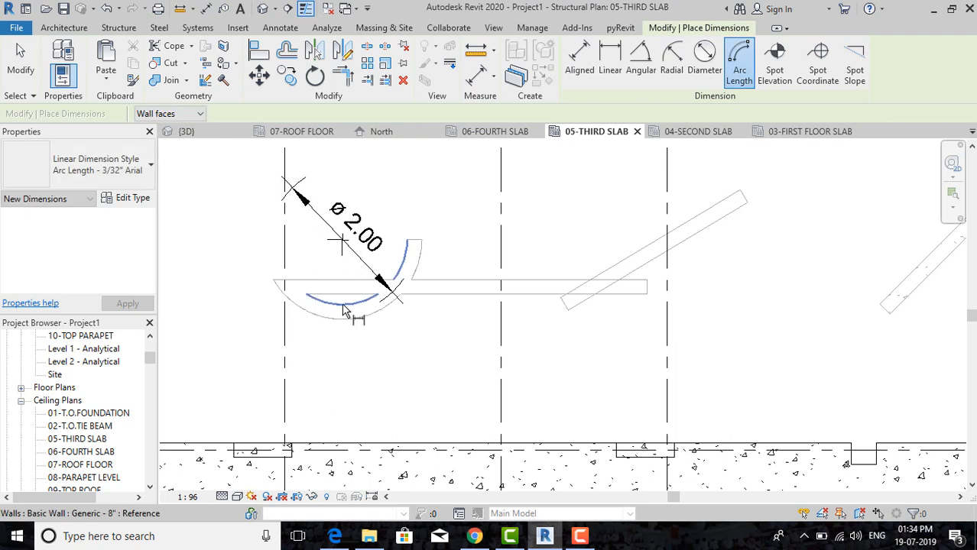
click(342, 305)
key(Escape)
key(Return)
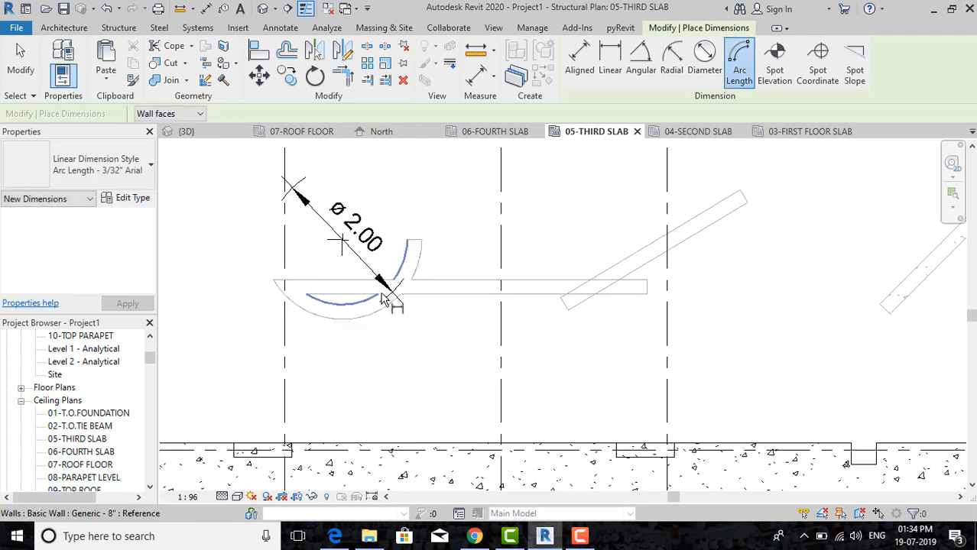
key(Escape)
key(Escape)
Draw a second centre-ends arc Generic - 8" structural wall, free of other walls, above the diameter dimension.
click(116, 28)
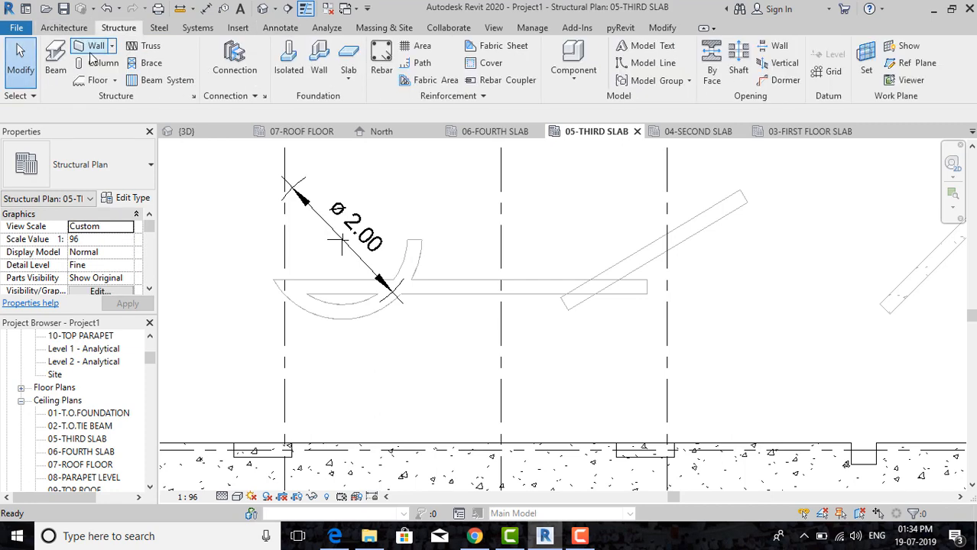
middle_drag(509, 343, 504, 423)
middle_drag(512, 298, 512, 375)
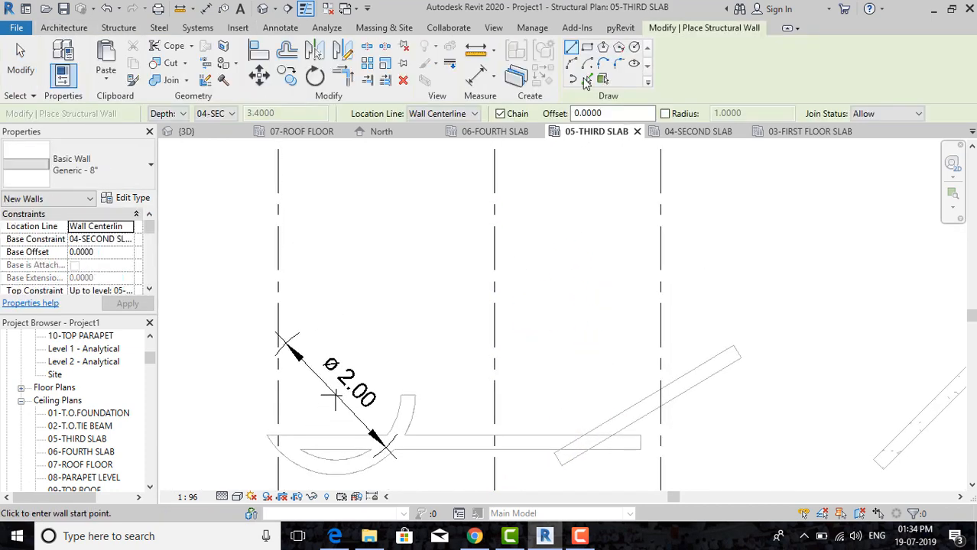
click(586, 64)
click(356, 236)
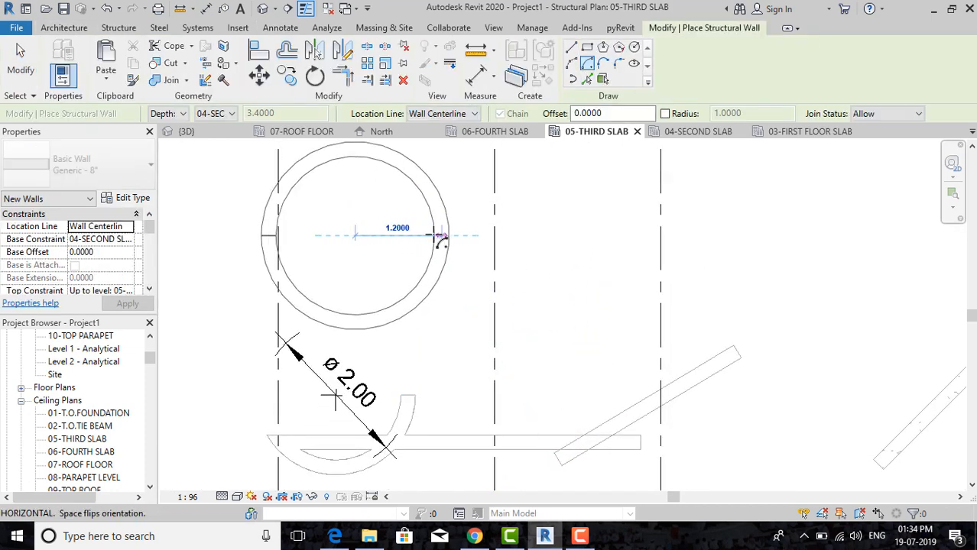
click(438, 235)
click(324, 268)
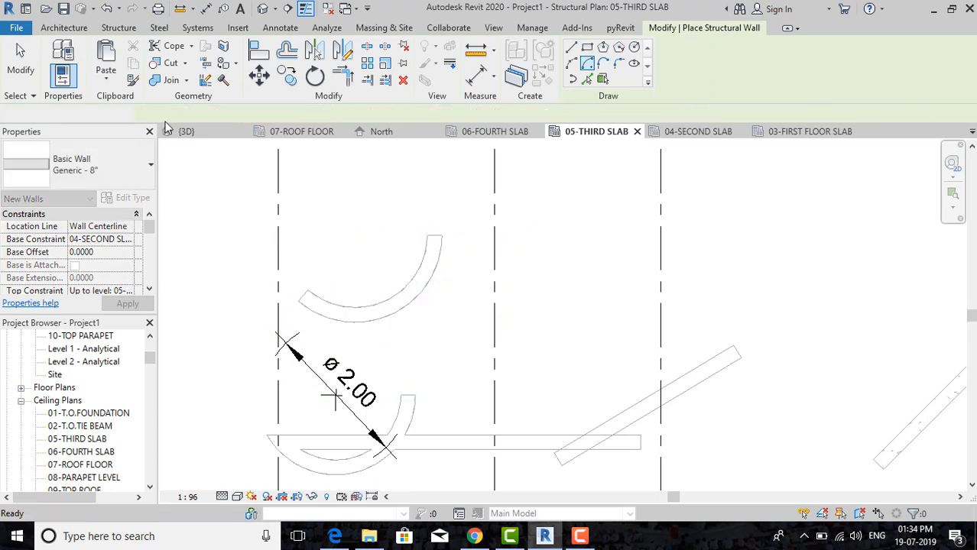
key(Escape)
Try an arc length dimension on the second arc wall, with wall faces and with wall centerline references, and cancel it.
click(281, 29)
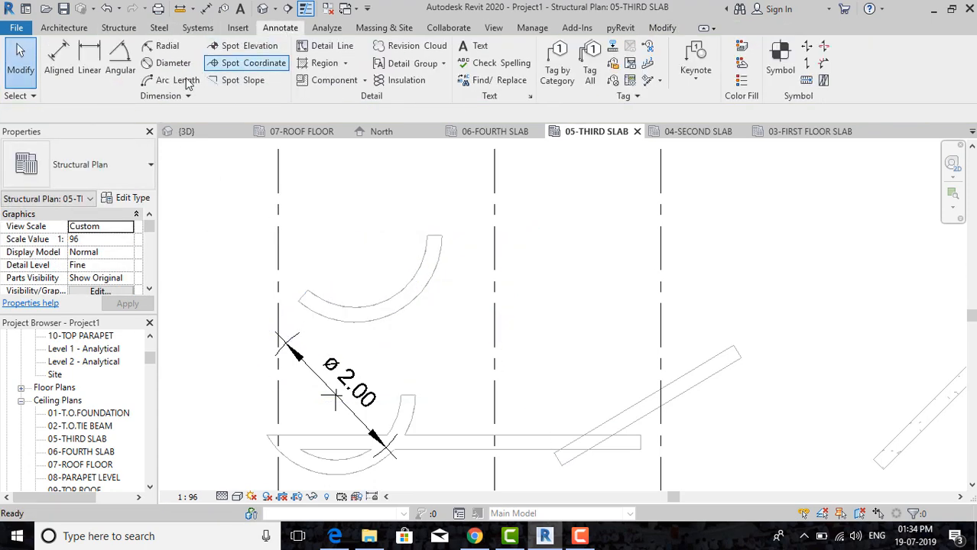
click(169, 81)
click(417, 309)
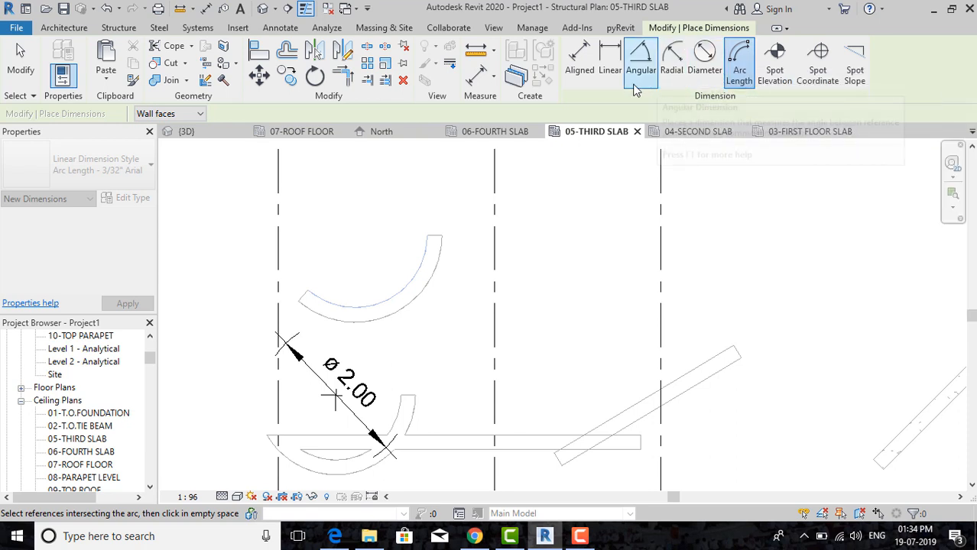
click(701, 68)
click(739, 64)
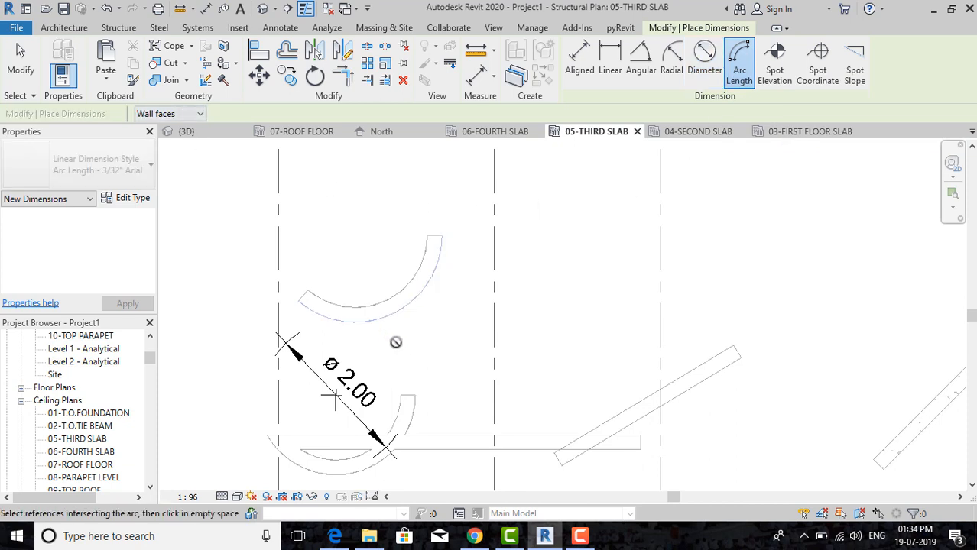
click(197, 115)
click(165, 128)
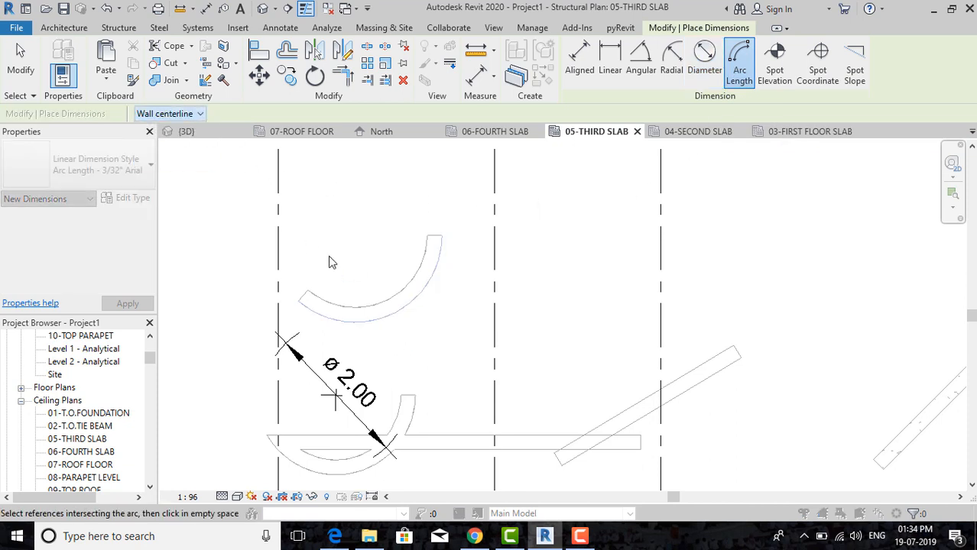
click(392, 316)
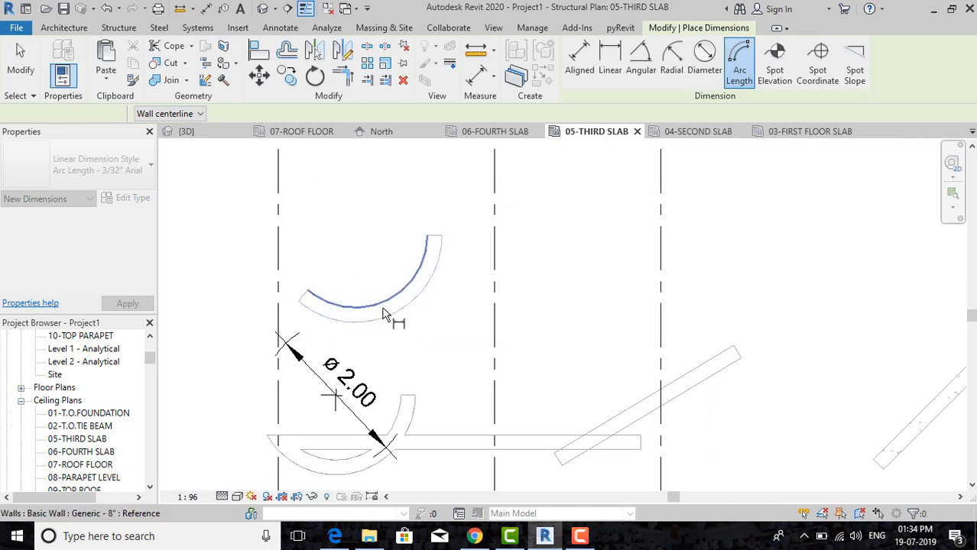
click(395, 306)
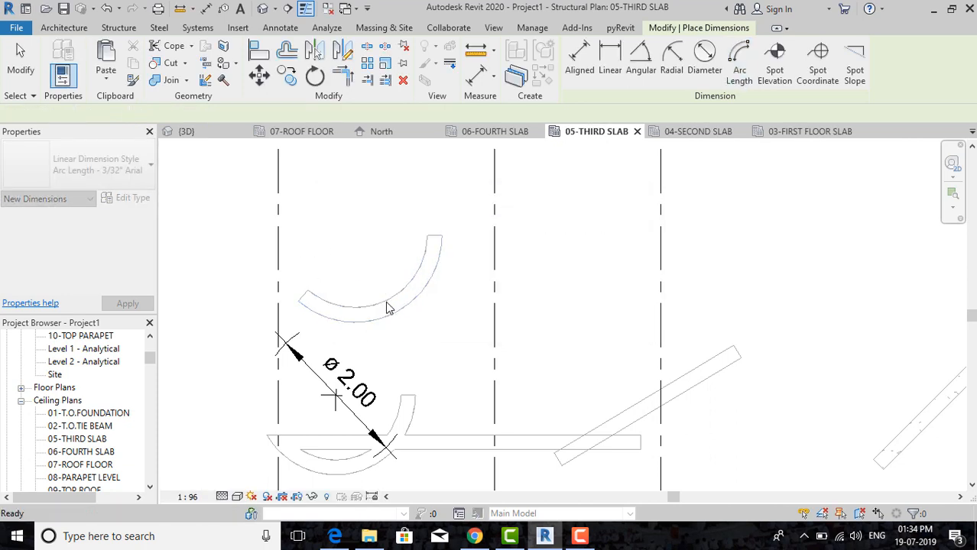
key(Escape)
key(Escape)
Place a spot elevation with a horizontal leader on the slab, beside grid L between grids 10 and 11.
scroll(216, 217, down, 2)
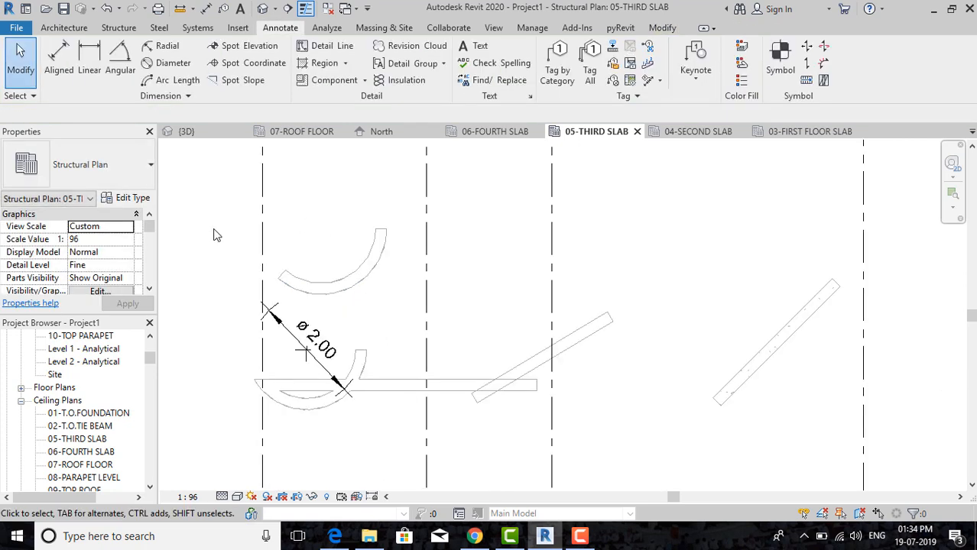
click(238, 48)
scroll(463, 341, down, 2)
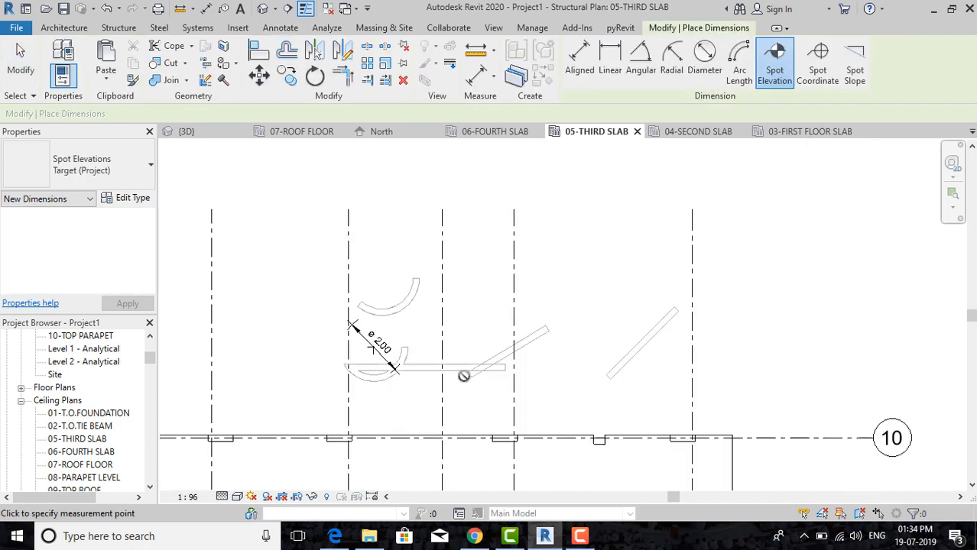
middle_drag(466, 447, 440, 289)
middle_drag(440, 347, 578, 227)
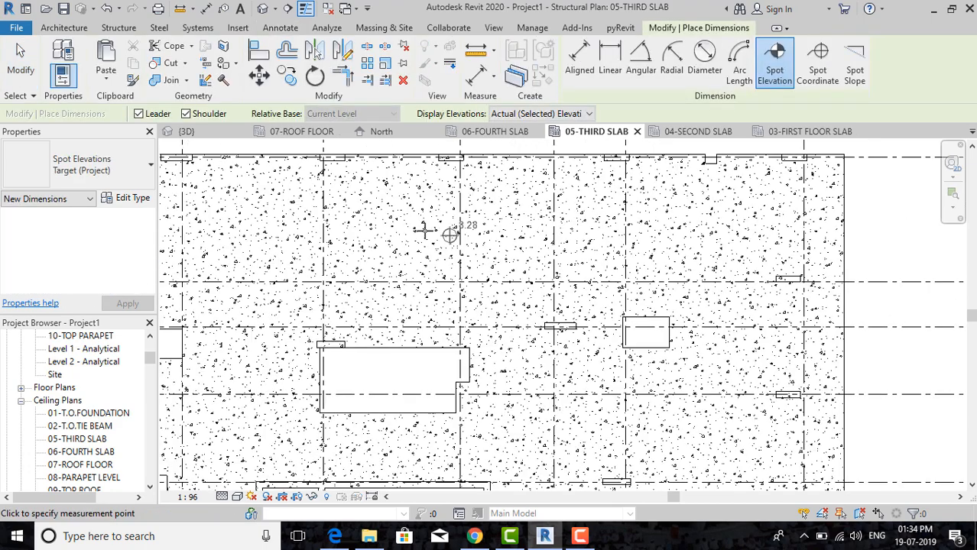
click(377, 246)
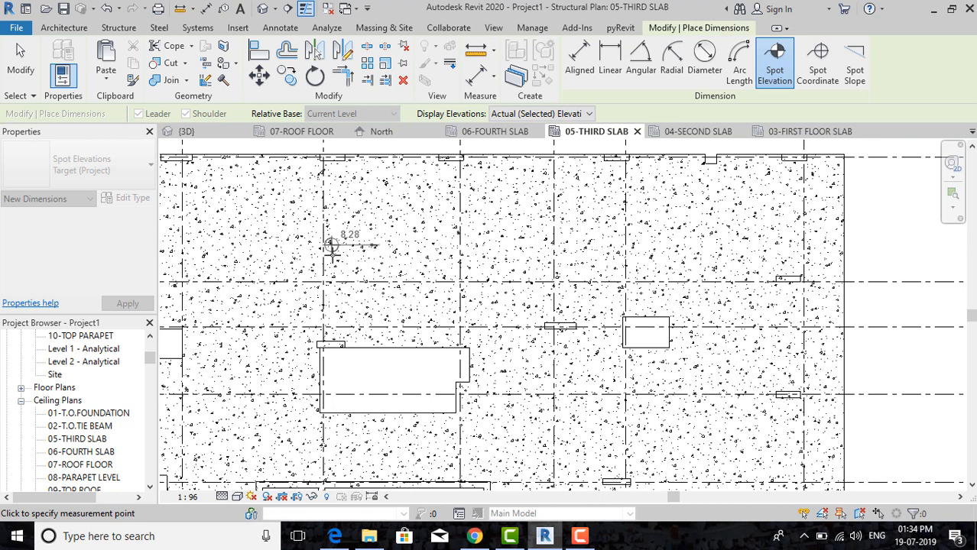
click(336, 246)
key(Escape)
key(Escape)
scroll(319, 258, up, 5)
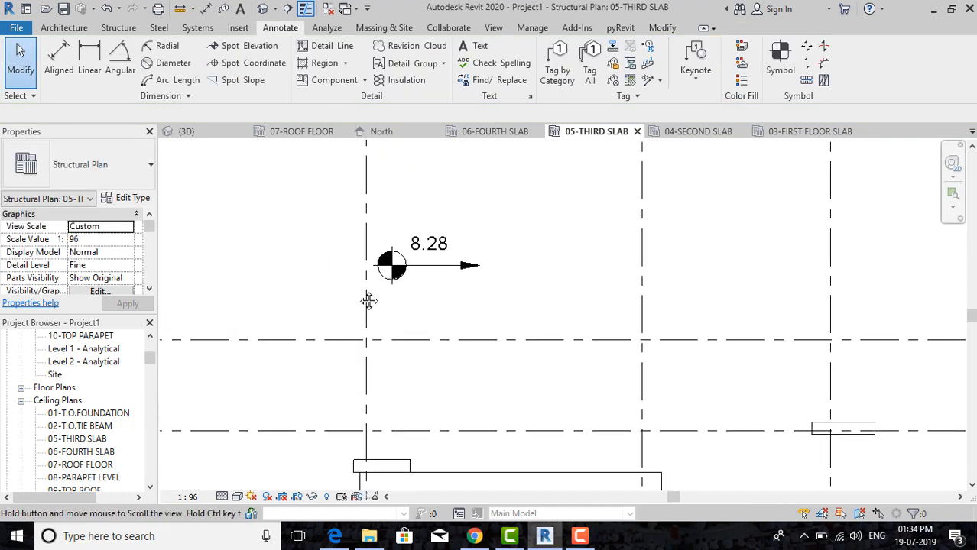
scroll(393, 311, down, 4)
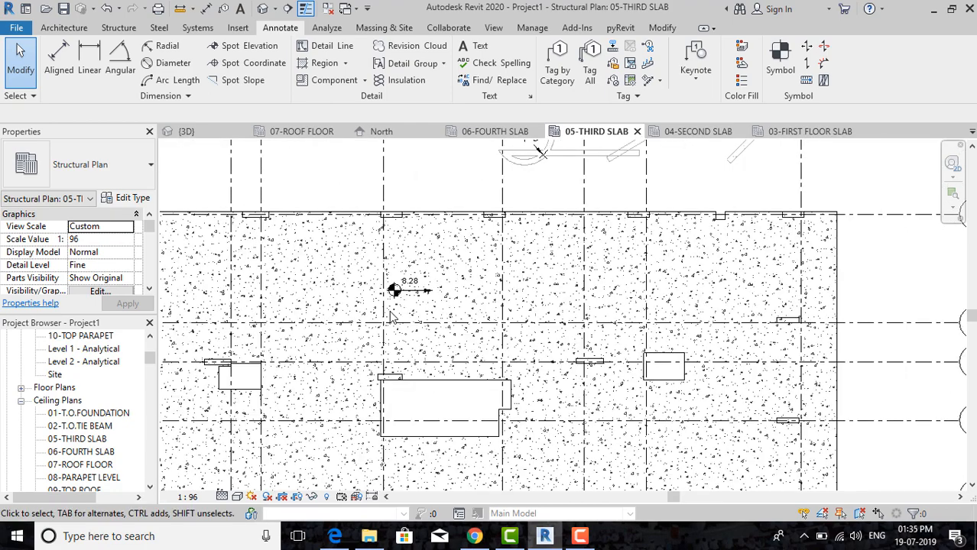
Copy the spot elevation to the slab between grids M and N at grid 13, and to the bay between O and P below grid 15.
middle_drag(392, 344, 380, 255)
click(385, 211)
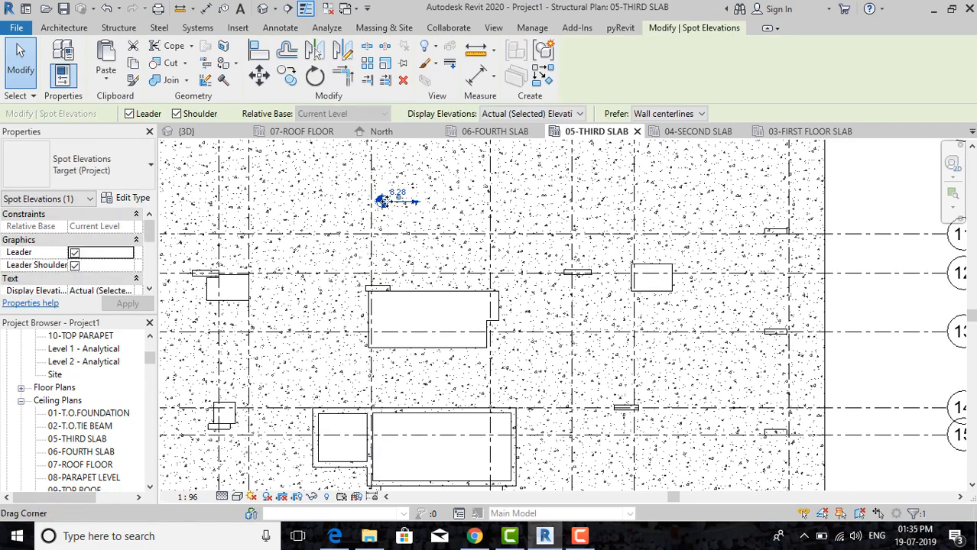
drag(391, 205, 559, 349)
middle_drag(567, 378, 417, 244)
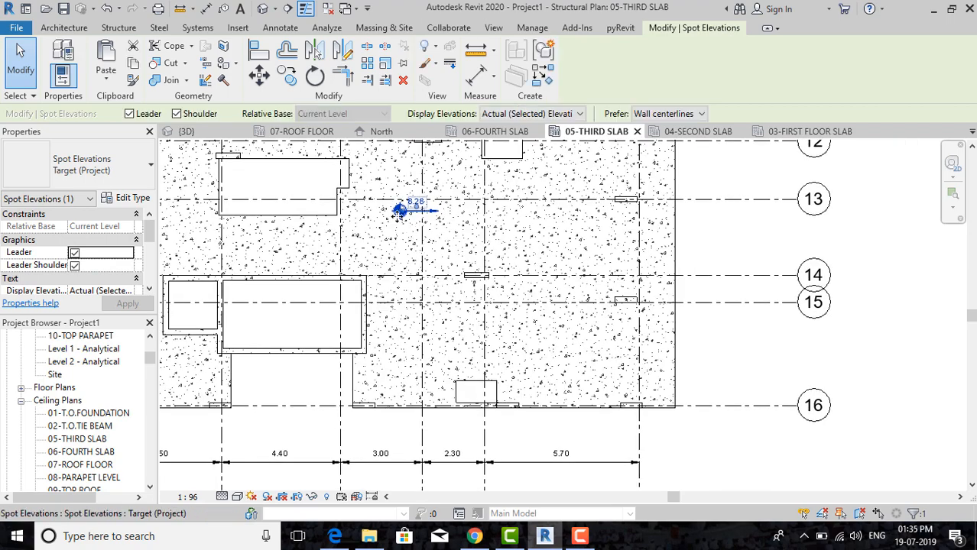
mouse_move(399, 222)
ctrl+mouse_down()
mouse_move(542, 328)
mouse_move(556, 323)
mouse_move(557, 333)
ctrl+mouse_up()
key(Escape)
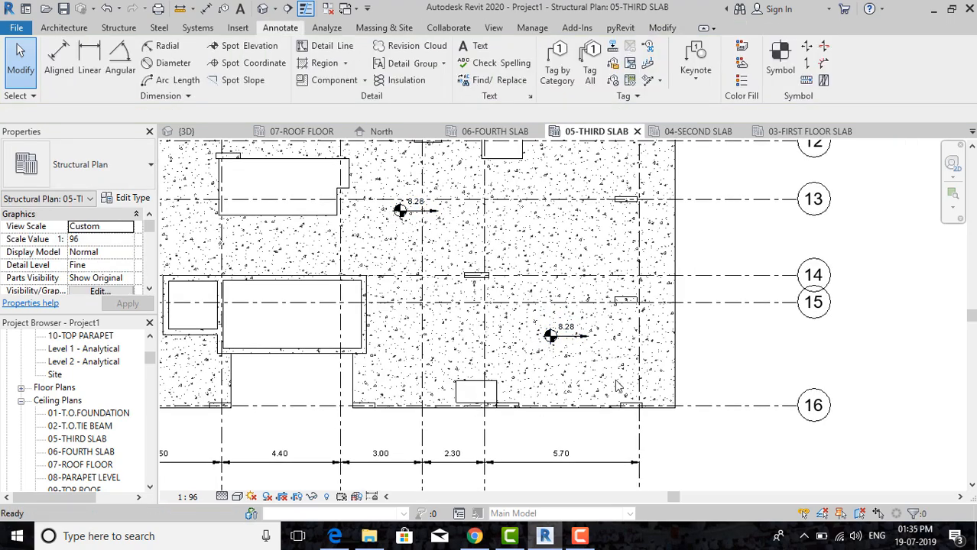
Try copying the lower spot elevation onto the shear wall beside the large lower opening, and delete that copy.
scroll(621, 381, down, 2)
scroll(531, 361, up, 2)
click(571, 349)
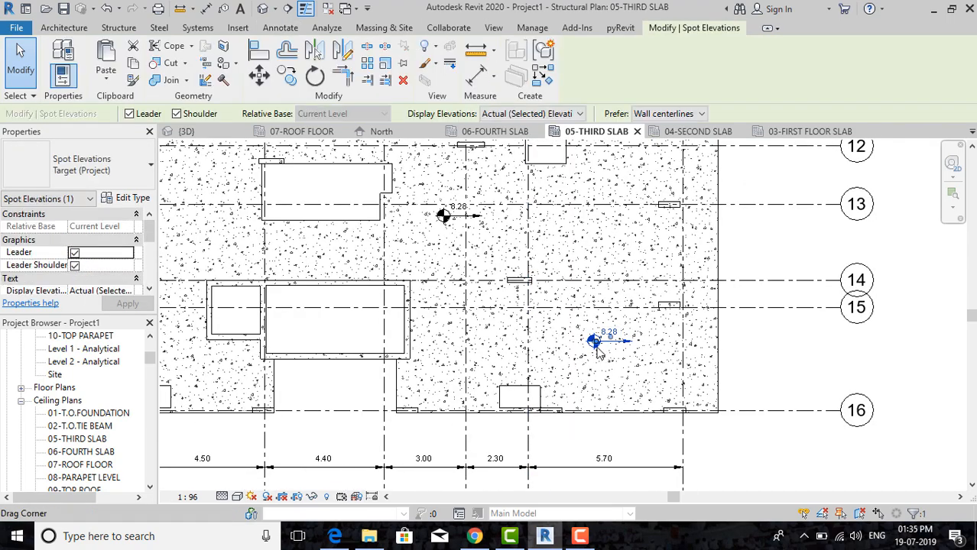
ctrl+drag(461, 342, 410, 346)
scroll(411, 346, up, 4)
key(Escape)
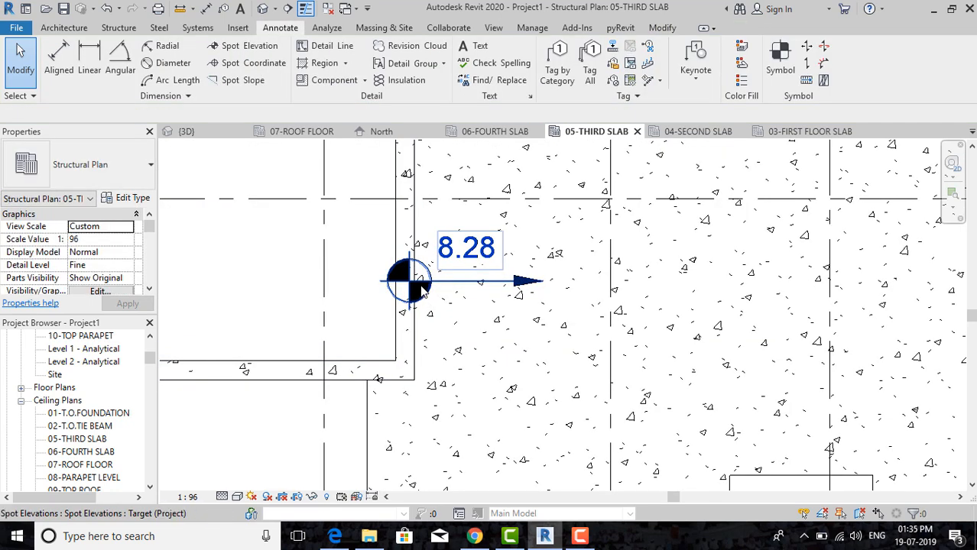
click(420, 289)
key(Delete)
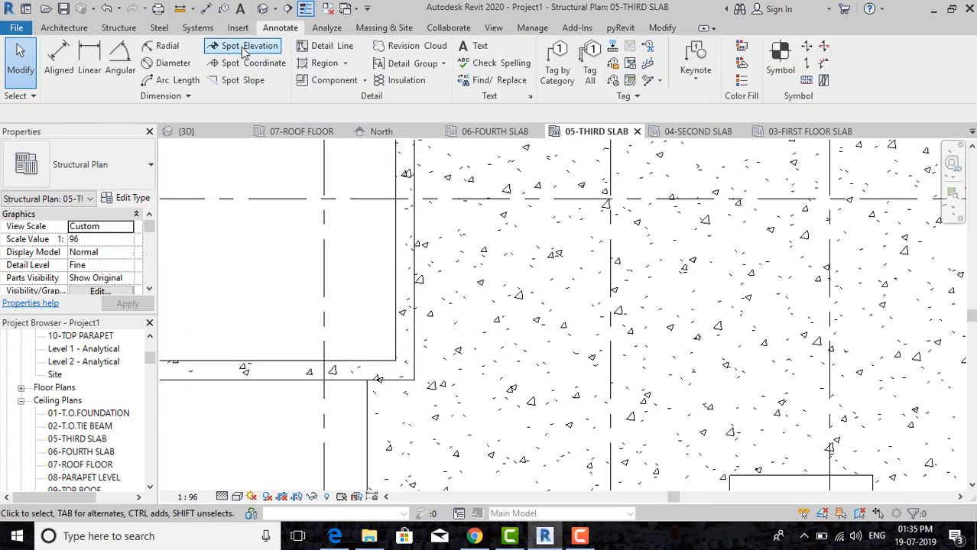
Place a new spot elevation on the shear wall's outer edge below grid 15, with its bent leader ending over the slab.
click(244, 47)
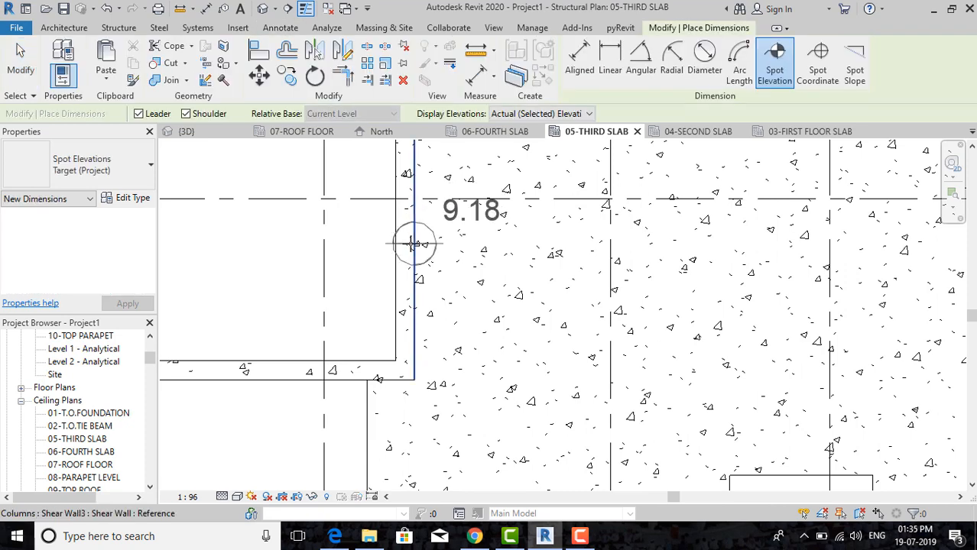
click(413, 243)
scroll(513, 279, down, 2)
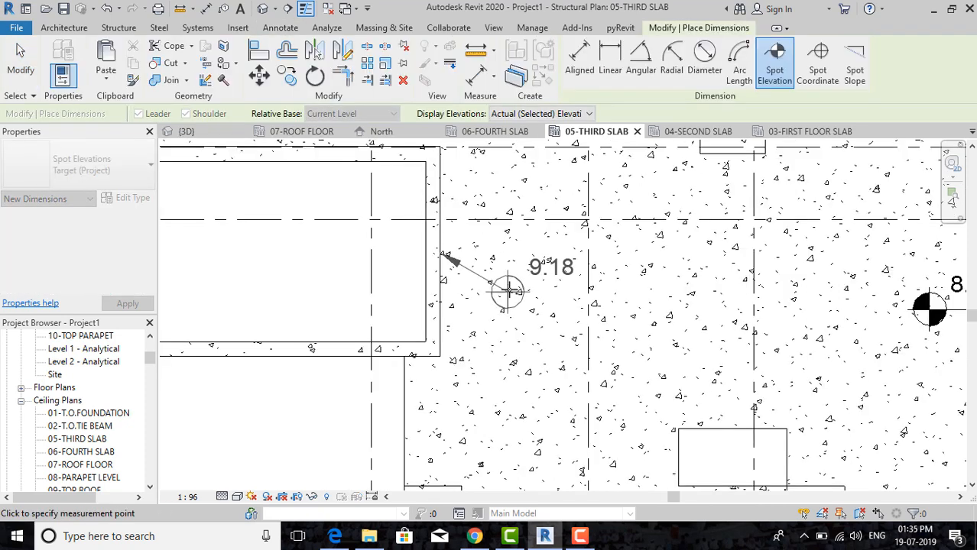
click(622, 349)
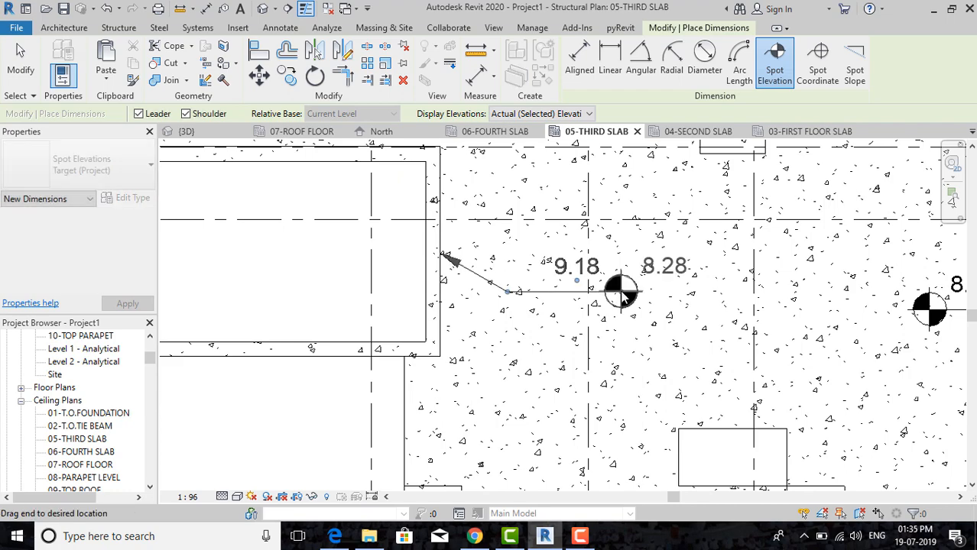
key(Escape)
key(Escape)
scroll(534, 302, down, 3)
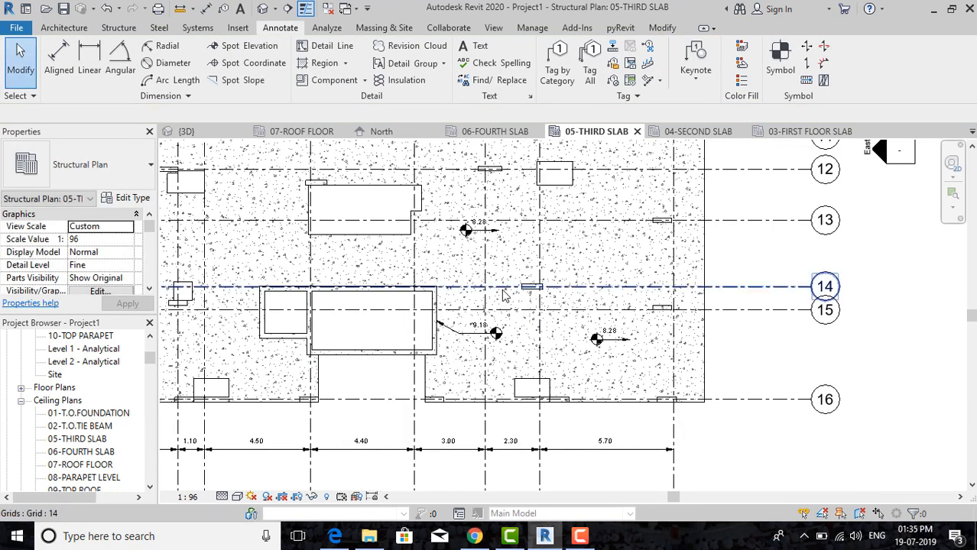
middle_drag(534, 302, 518, 330)
middle_drag(474, 382, 476, 364)
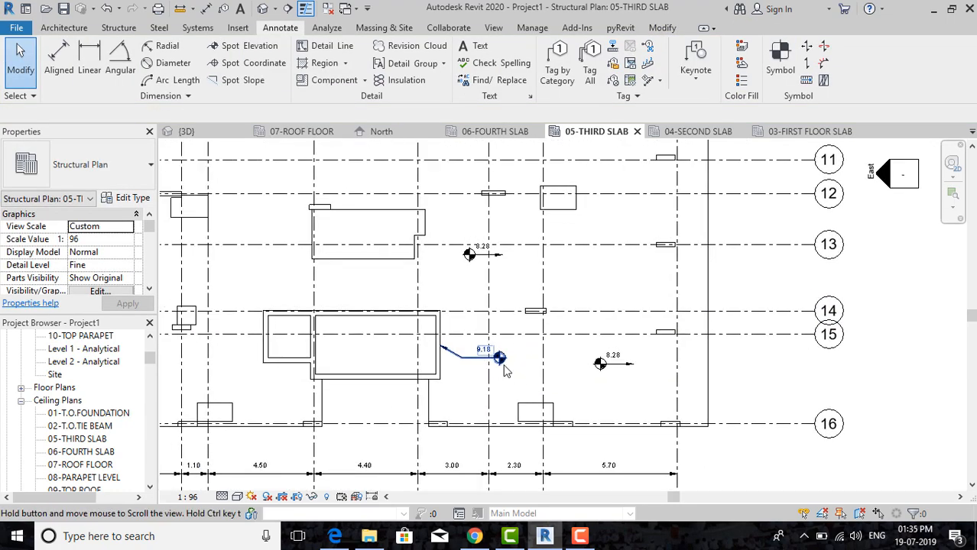
scroll(489, 370, up, 2)
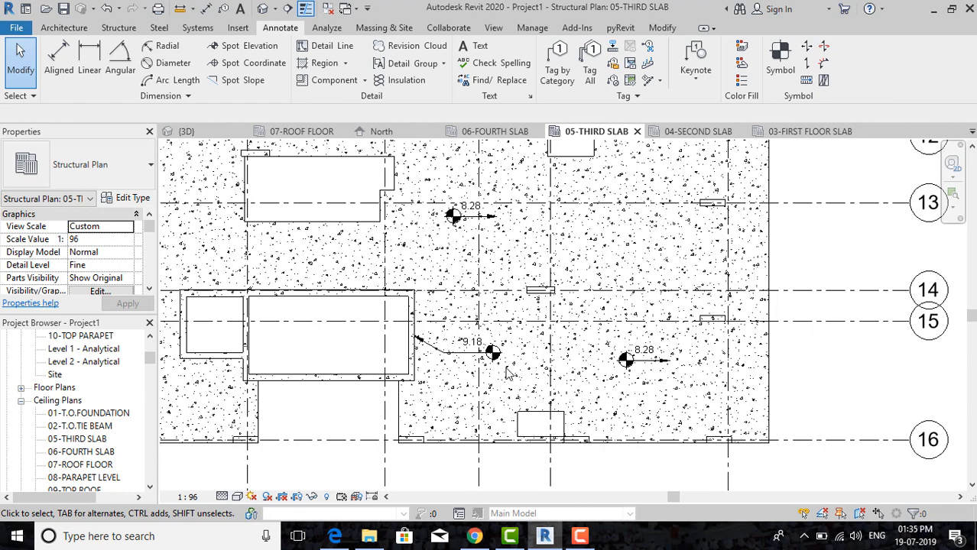
Place a spot coordinate on the slab corner by grid 16, with the bent leader placed outside the slab below it.
click(246, 63)
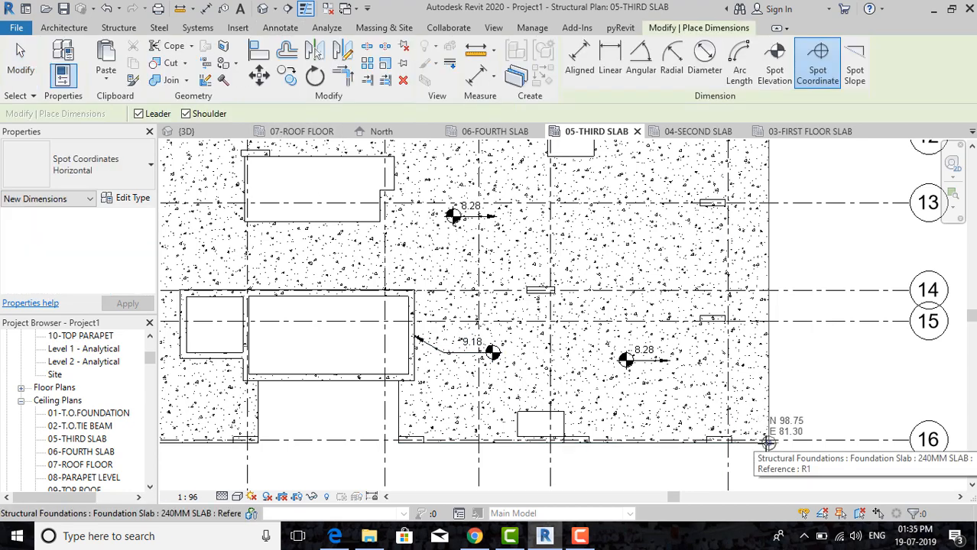
middle_drag(768, 443, 640, 267)
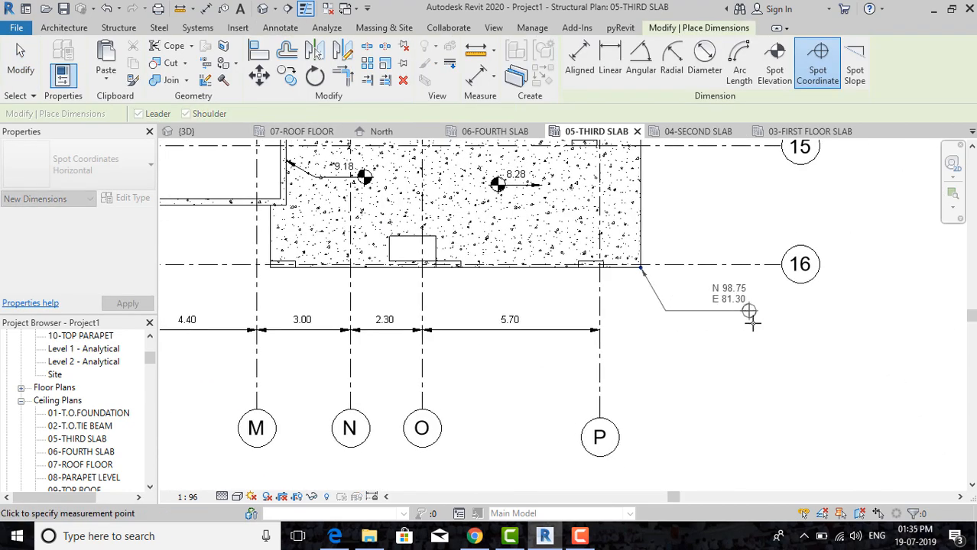
click(734, 324)
Place a spot coordinate on the slab corner by grid 10, with the bent leader running up and outward beyond grid P.
scroll(691, 394, down, 4)
middle_drag(679, 231, 661, 375)
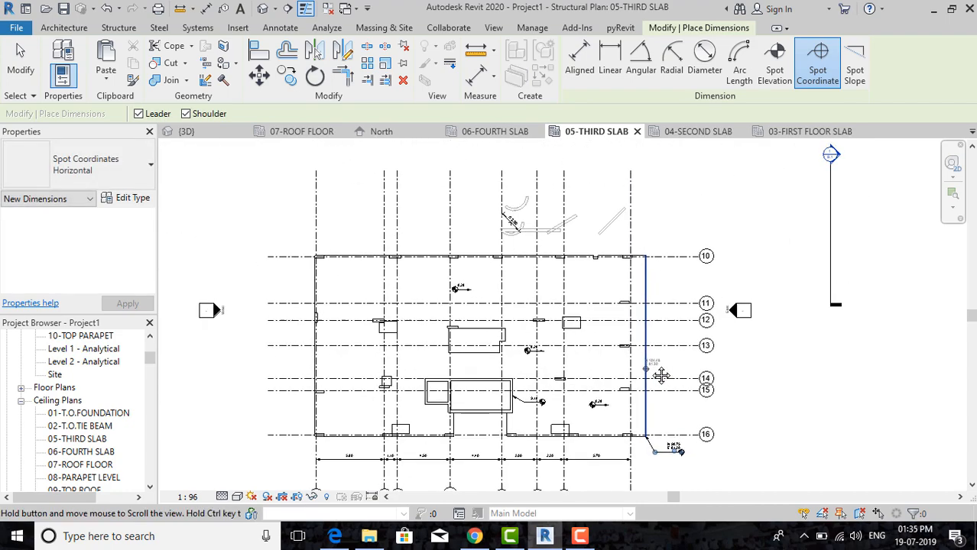
scroll(647, 261, up, 2)
scroll(647, 261, up, 2)
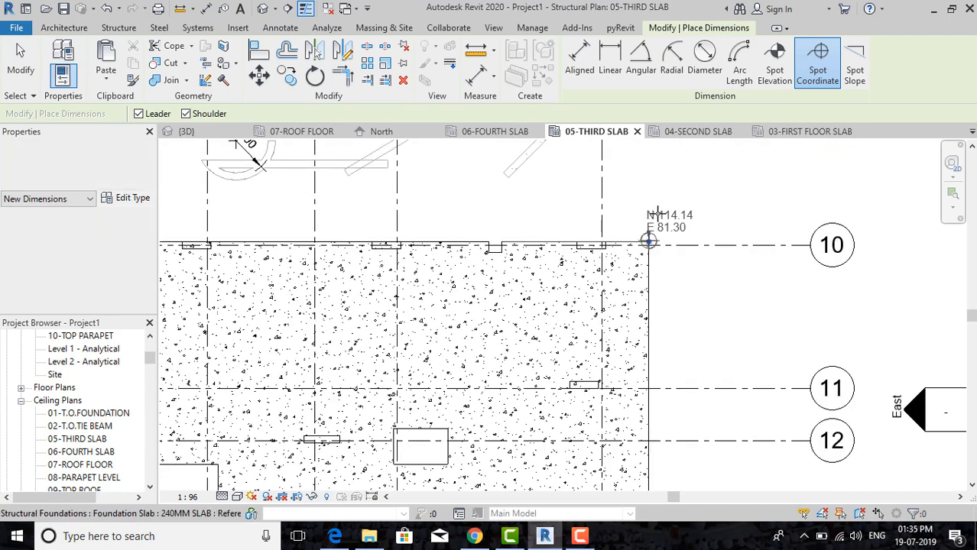
scroll(637, 273, up, 2)
click(643, 273)
click(713, 275)
key(Escape)
key(Escape)
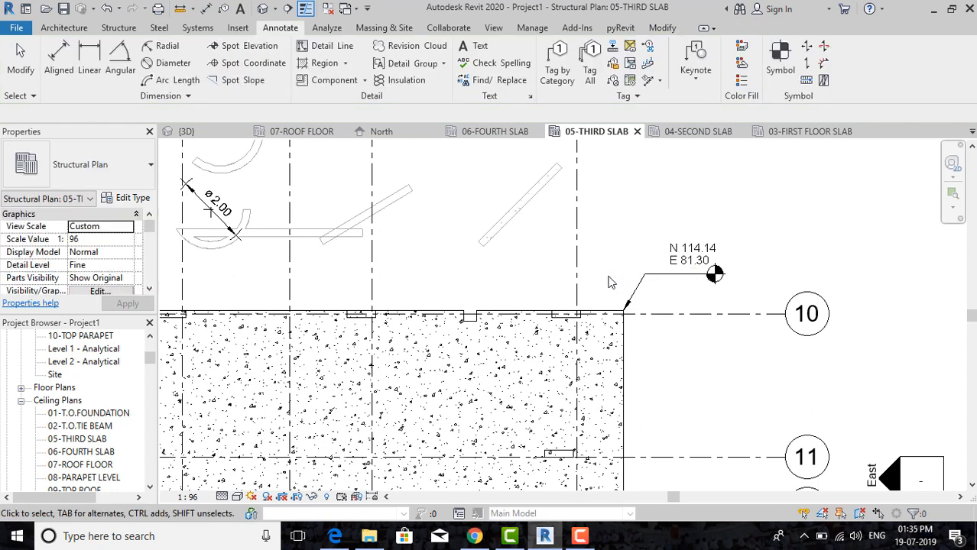
Delete the spot coordinate at the slab corner by grid 16.
scroll(610, 278, down, 2)
middle_drag(652, 324, 646, 253)
scroll(644, 253, down, 1)
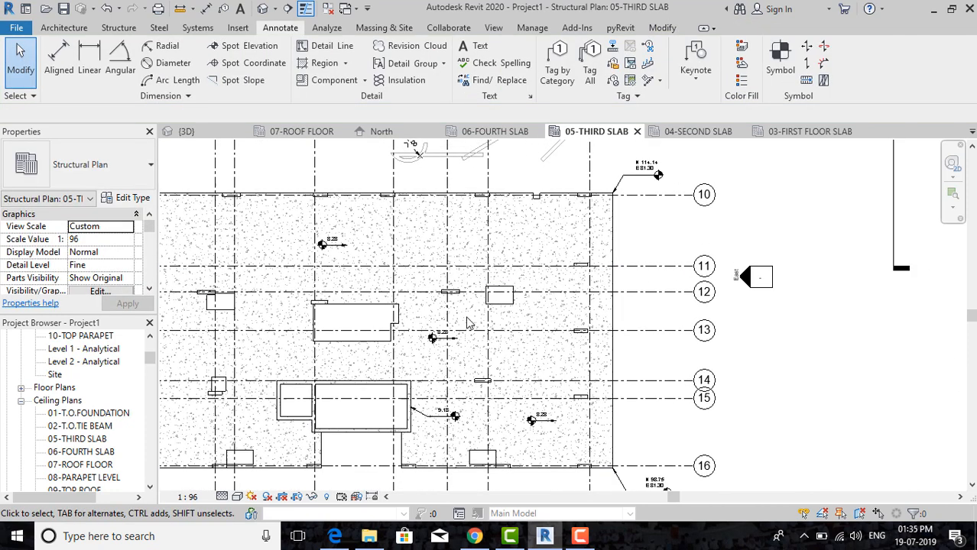
click(644, 177)
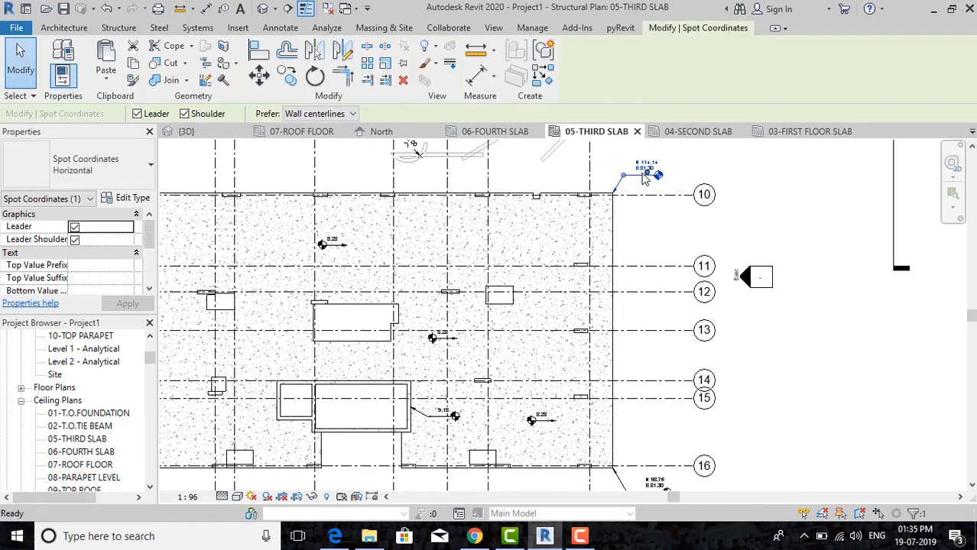
key(Escape)
middle_drag(648, 489, 642, 406)
scroll(643, 405, up, 1)
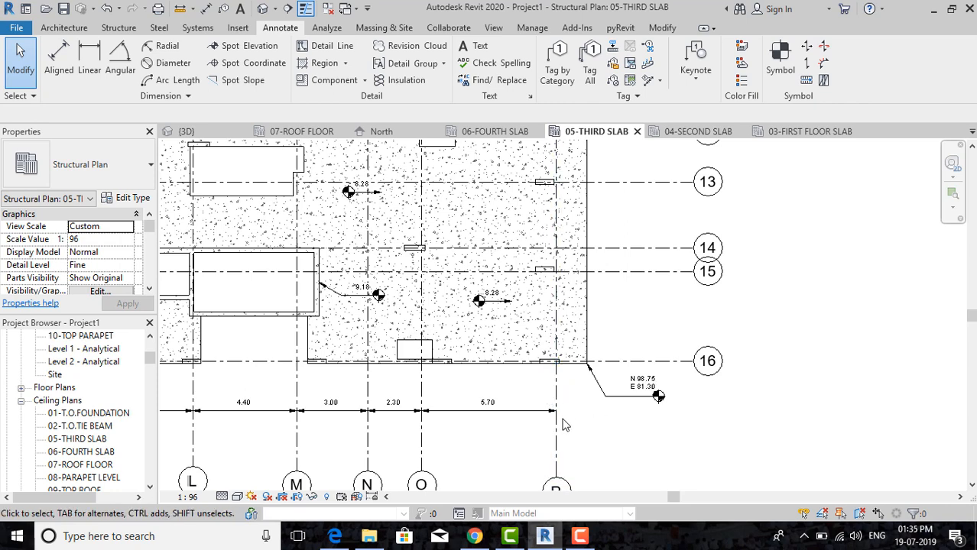
scroll(696, 398, up, 2)
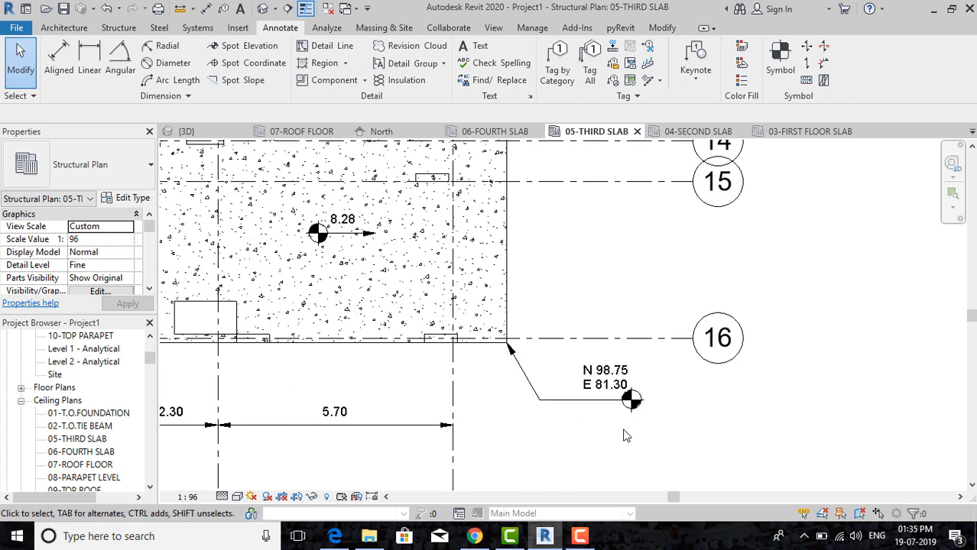
click(595, 409)
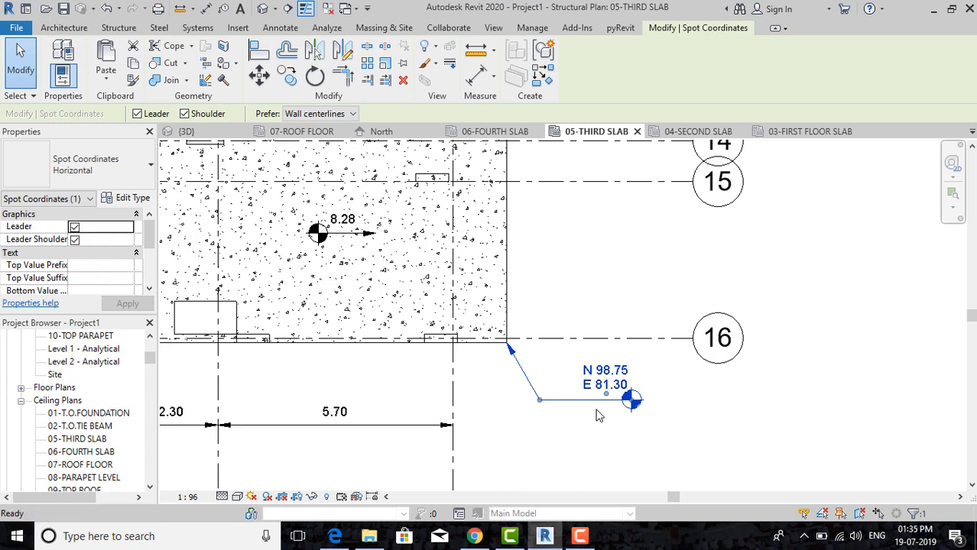
key(Delete)
scroll(599, 415, down, 1)
scroll(598, 415, down, 3)
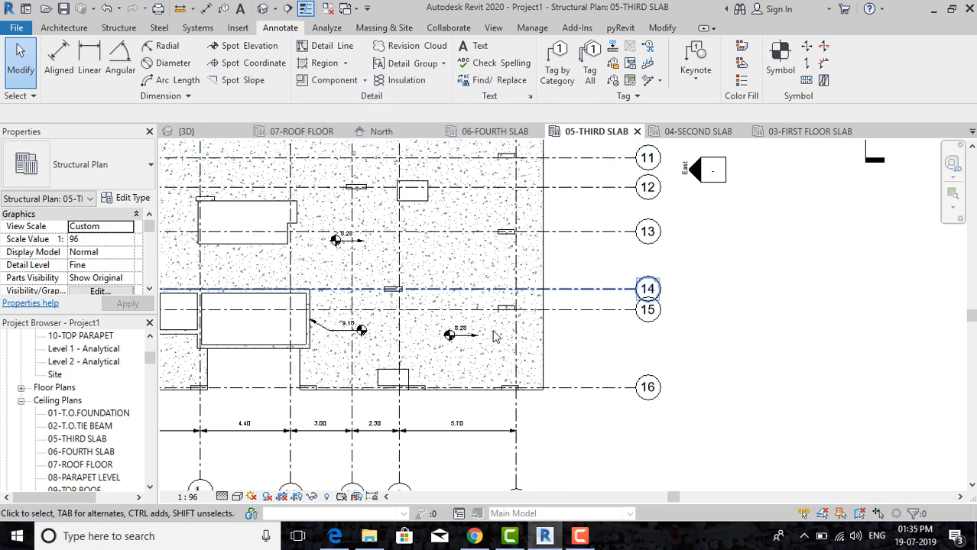
Place a spot slope on the slab's edge along grid 10, beside the column at grid M.
middle_drag(375, 181, 461, 230)
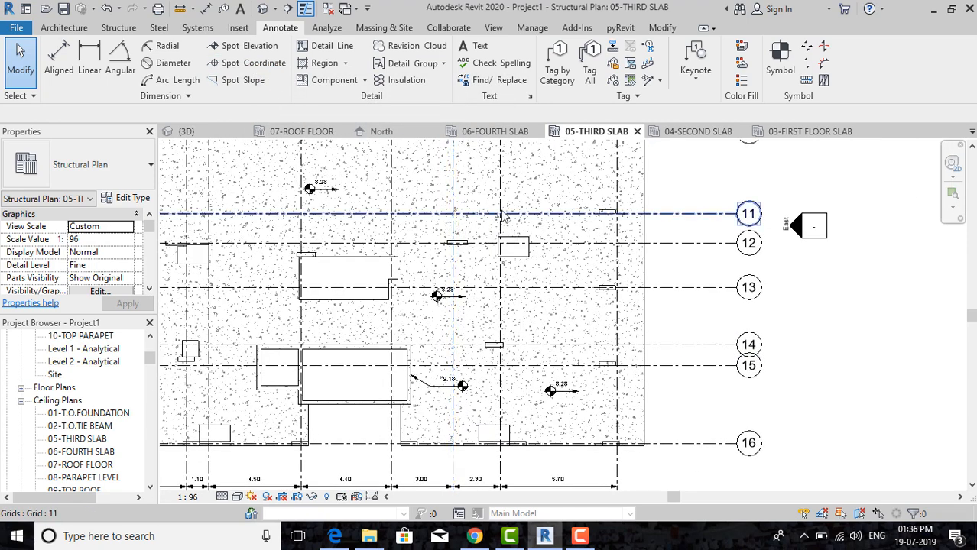
click(243, 80)
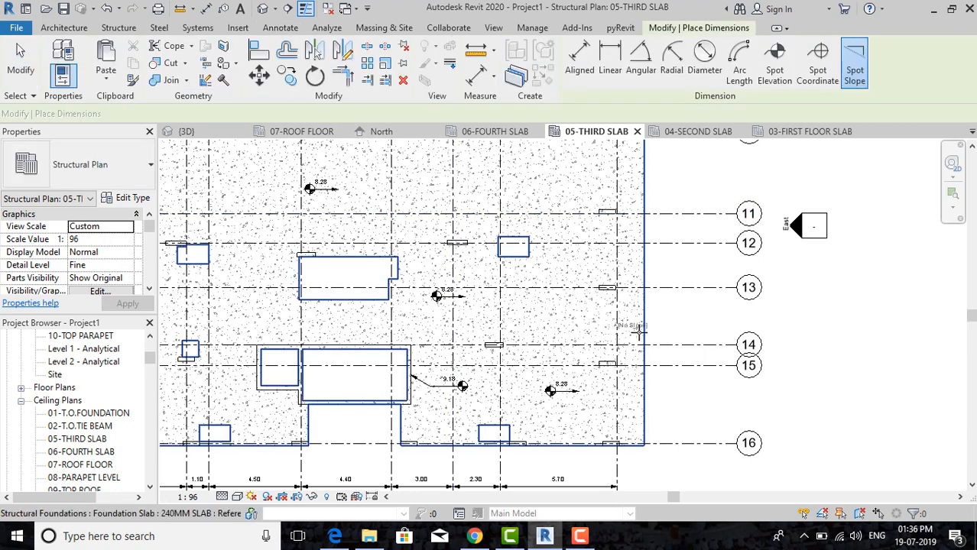
scroll(613, 327, up, 2)
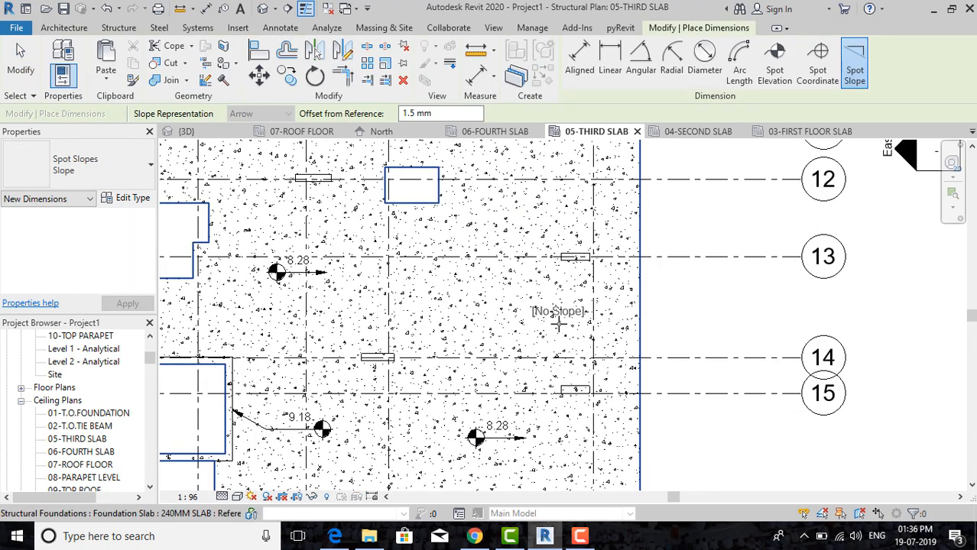
scroll(604, 325, up, 3)
scroll(582, 334, down, 5)
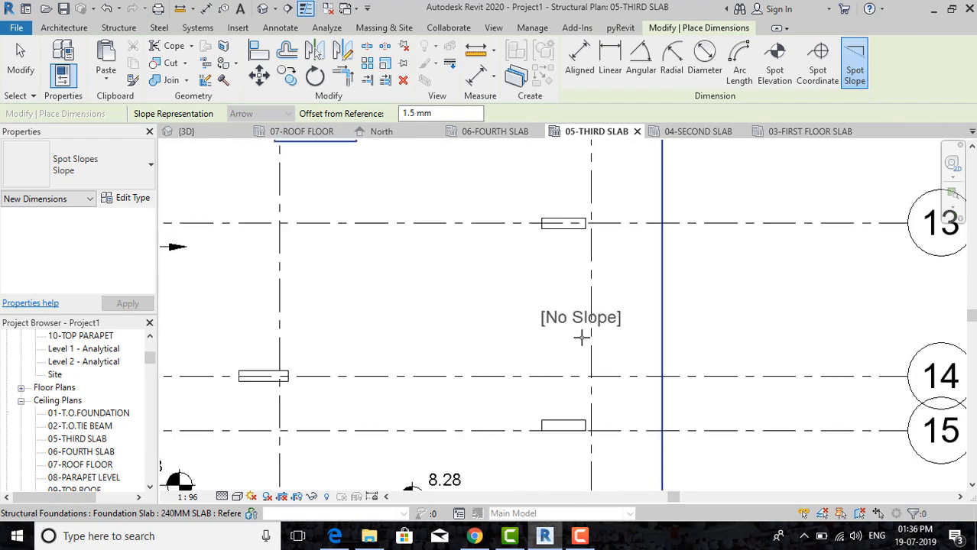
middle_drag(499, 251, 540, 342)
middle_drag(477, 269, 738, 285)
mouse_move(297, 280)
middle_down()
mouse_move(360, 297)
mouse_move(443, 264)
middle_up()
mouse_move(279, 348)
middle_down()
mouse_move(270, 423)
mouse_move(206, 489)
middle_up()
mouse_move(695, 234)
middle_down()
mouse_move(683, 290)
mouse_move(664, 303)
middle_up()
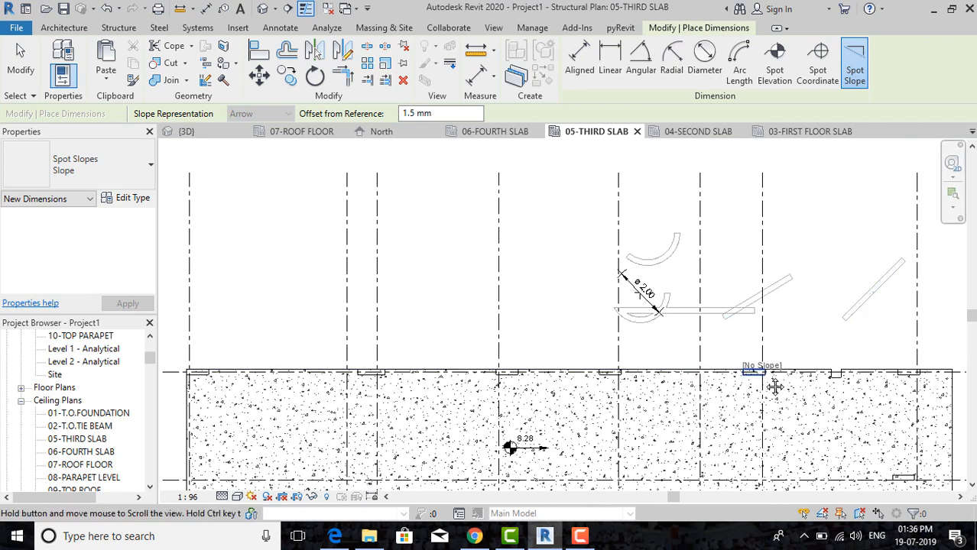
middle_drag(757, 374, 745, 320)
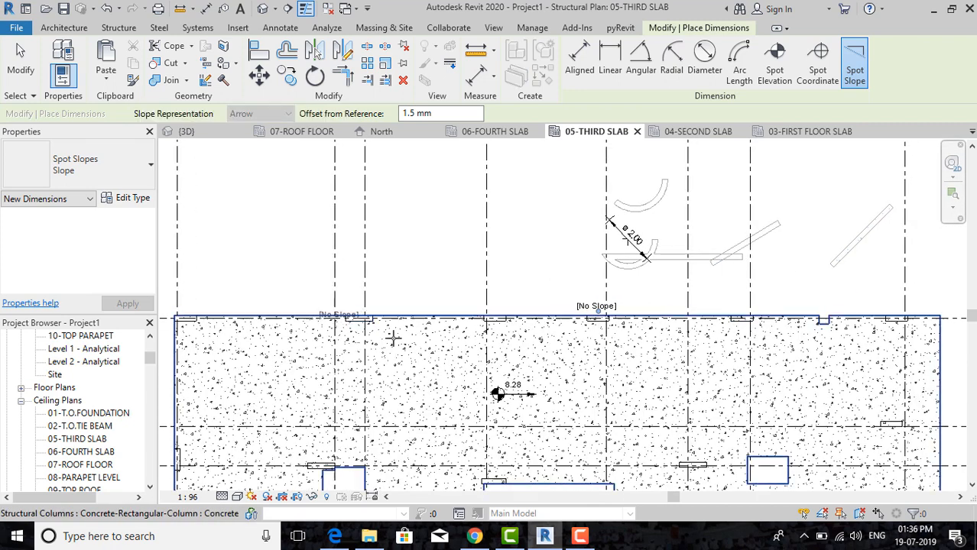
Delete the spot slope on the slab edge near the intersection of grids 10 and M.
key(Escape)
scroll(594, 336, up, 2)
click(588, 290)
middle_drag(628, 373, 590, 304)
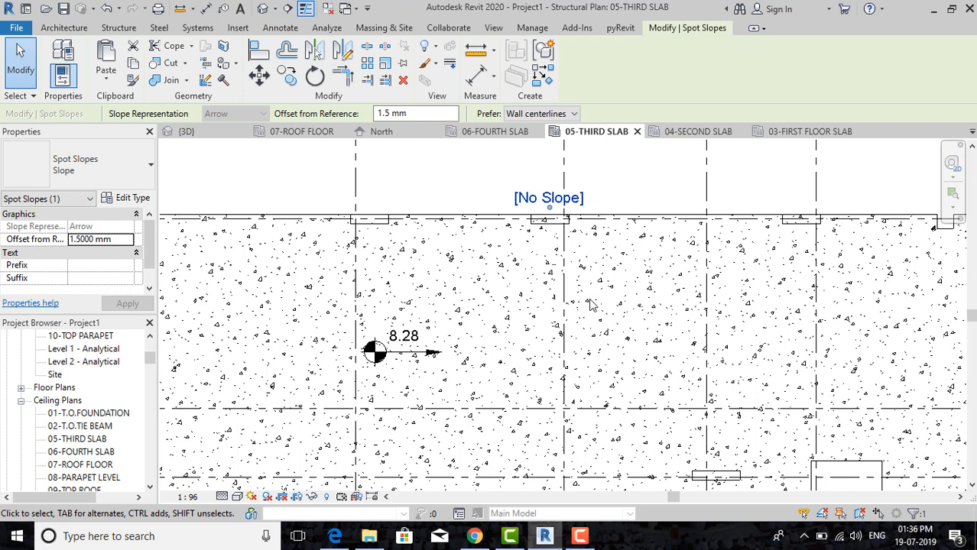
key(Escape)
click(543, 202)
key(Escape)
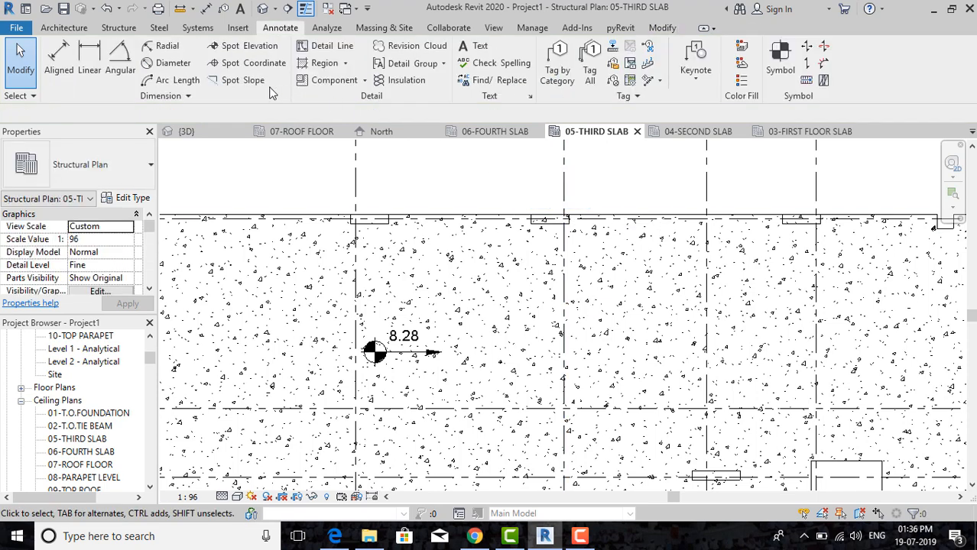
click(236, 81)
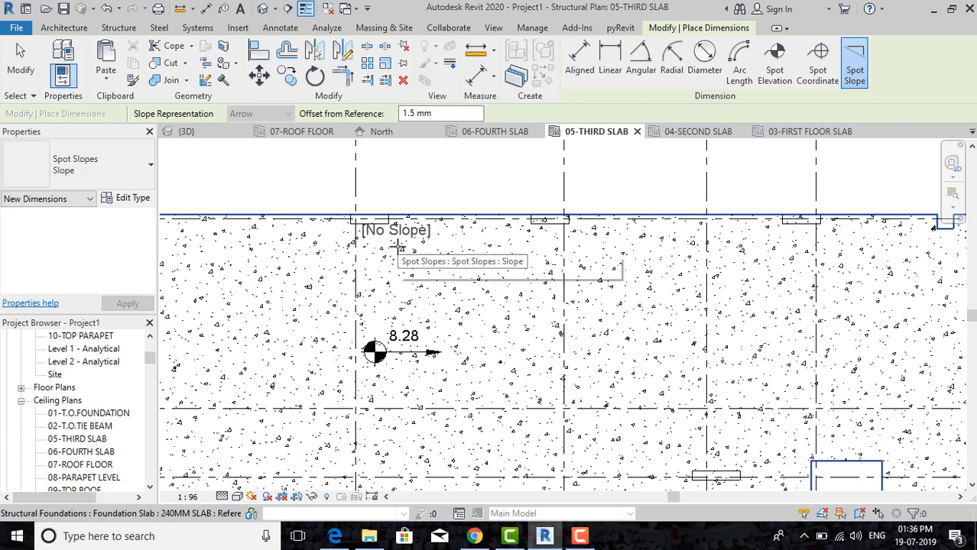
key(Escape)
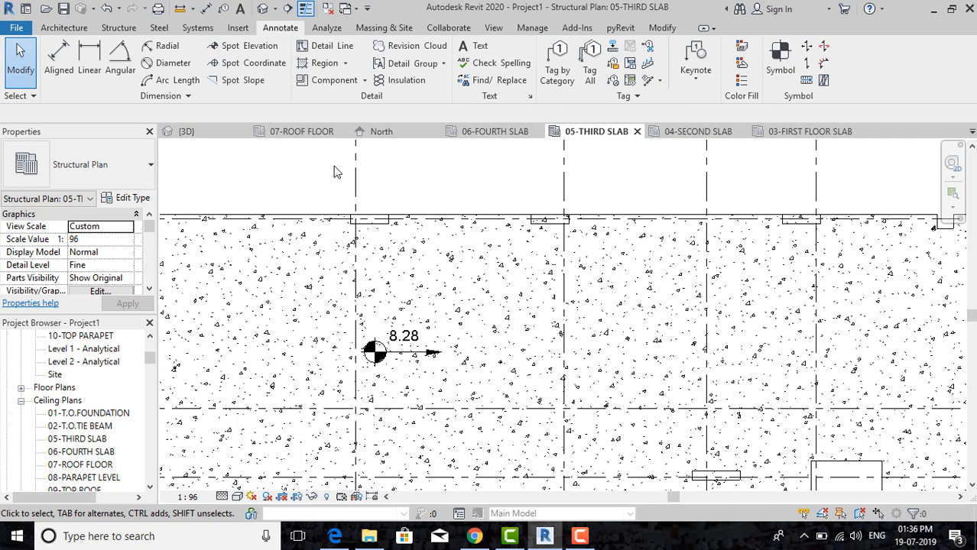
scroll(334, 171, down, 4)
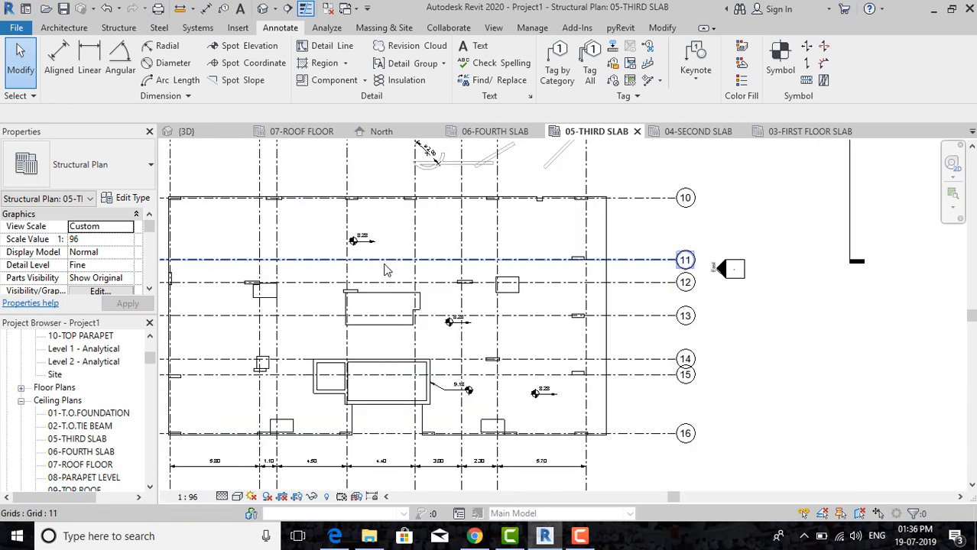
scroll(458, 302, down, 2)
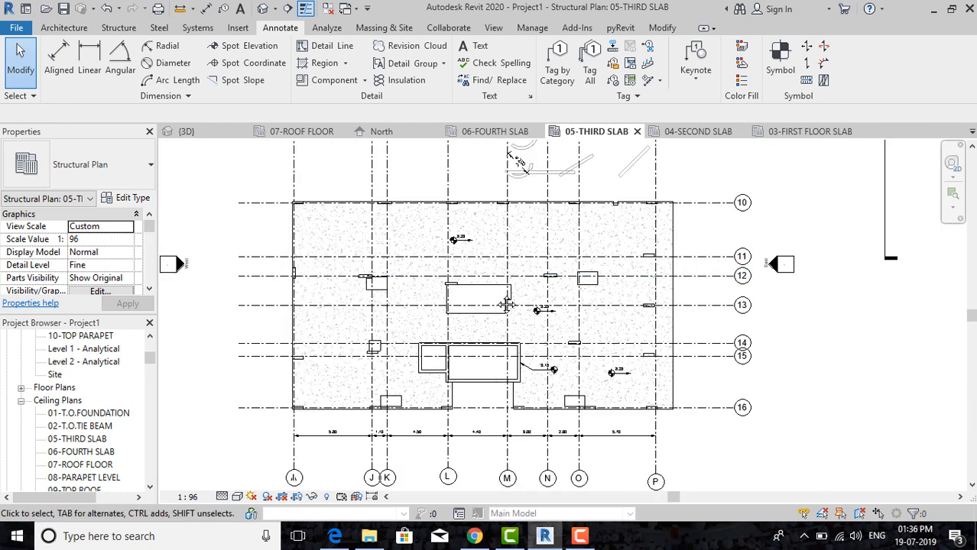
Switch to ACP_Revit_Structure.pdf in Edge, highlight the "Annotate beams" topic under Documentation, and return to Revit.
click(334, 536)
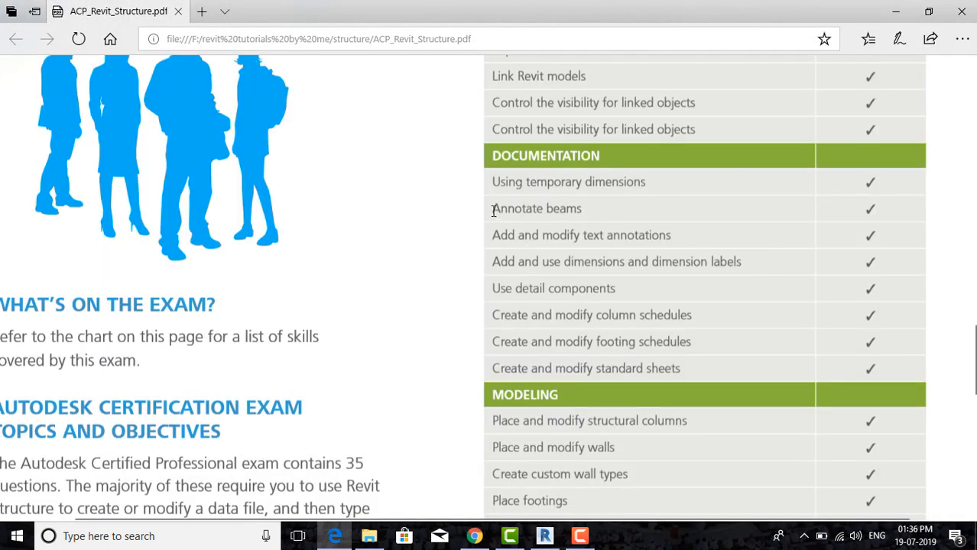
mouse_move(493, 211)
mouse_down()
mouse_move(602, 213)
mouse_move(485, 208)
mouse_up()
click(601, 231)
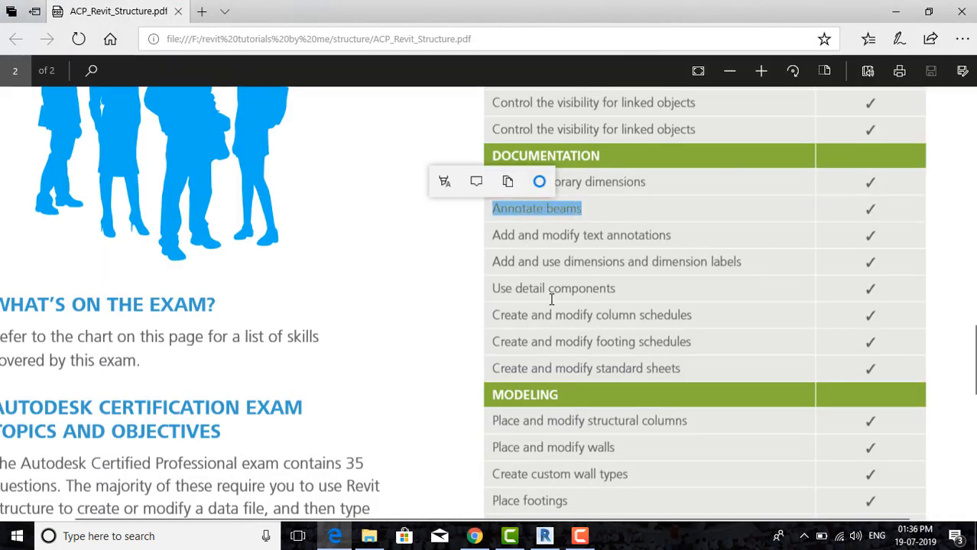
click(899, 9)
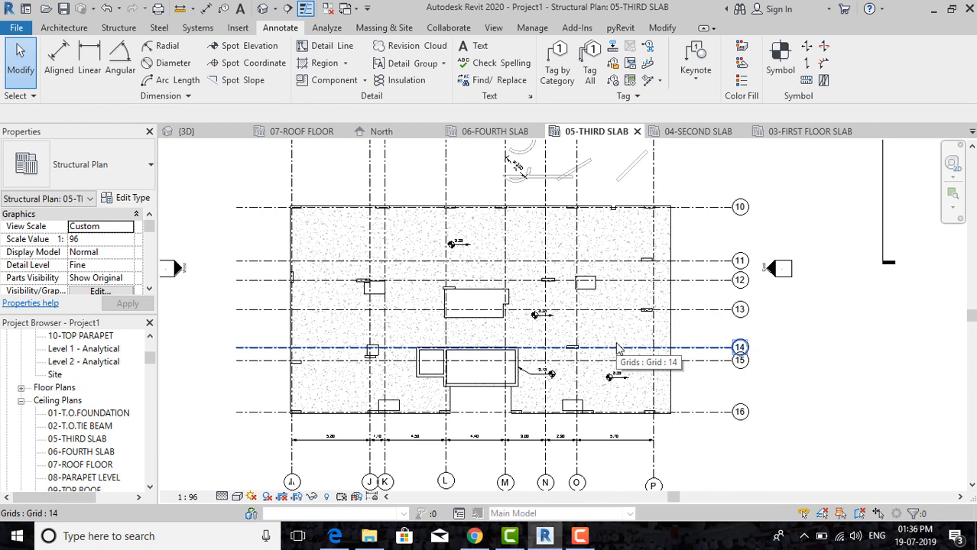
click(579, 536)
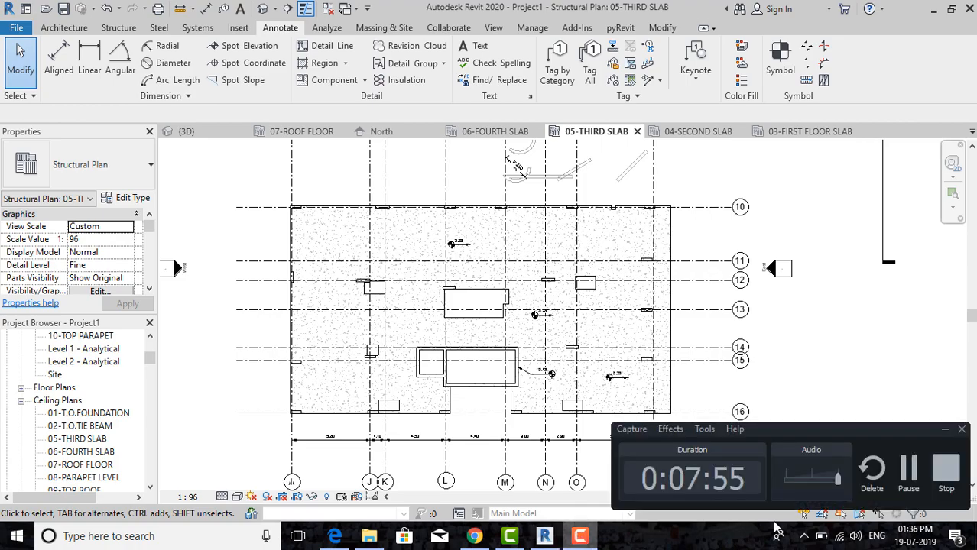